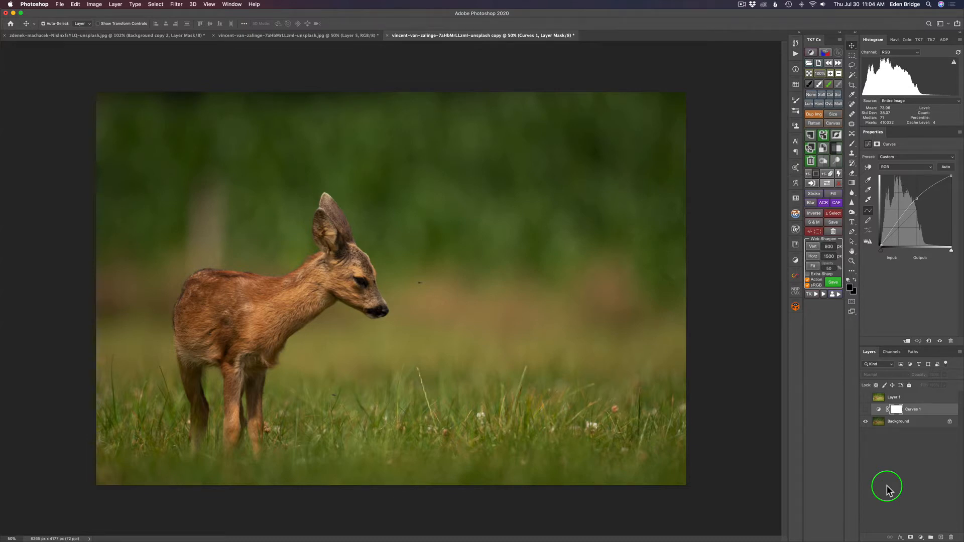
Turn on Curves 1 and bow the RGB curve upward to brighten the fawn, comparing before and after
left_click(921, 538)
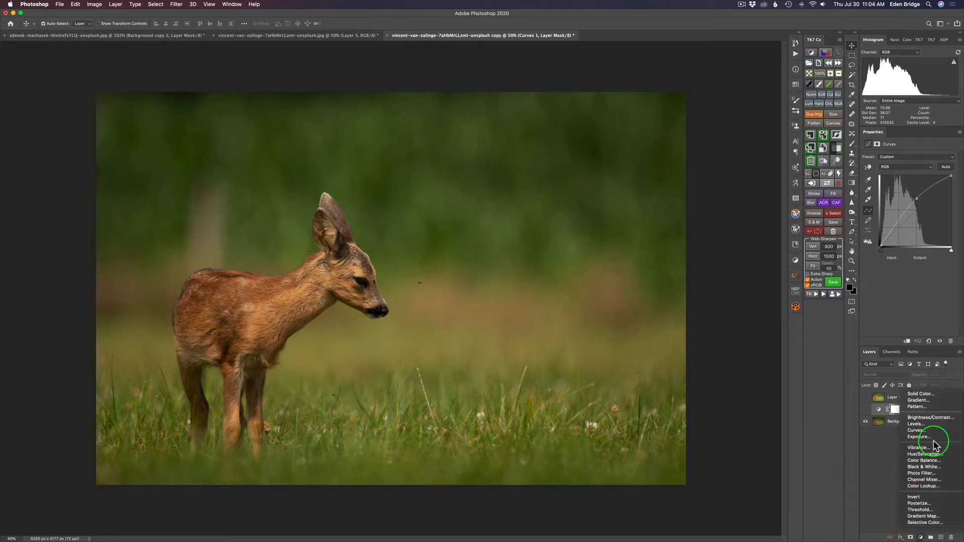
left_click(878, 474)
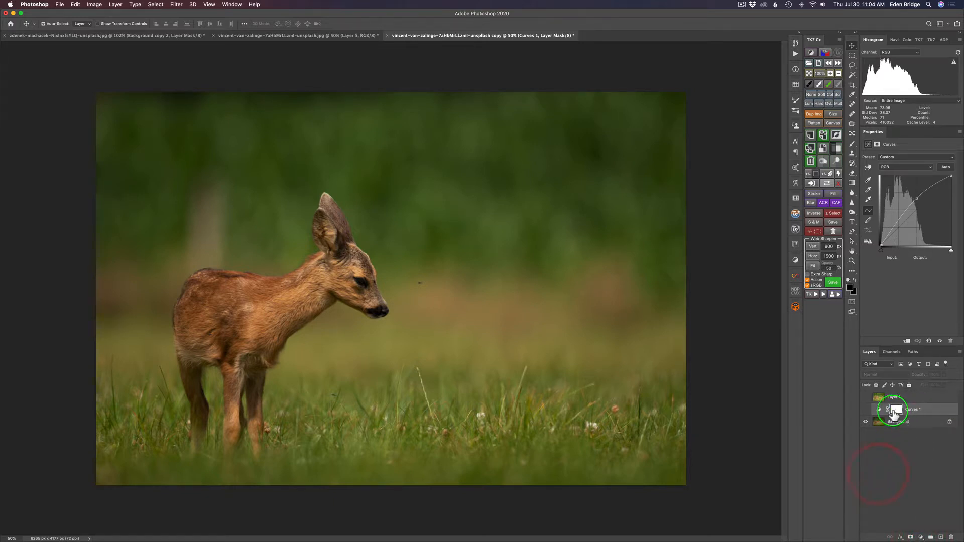
left_click(865, 410)
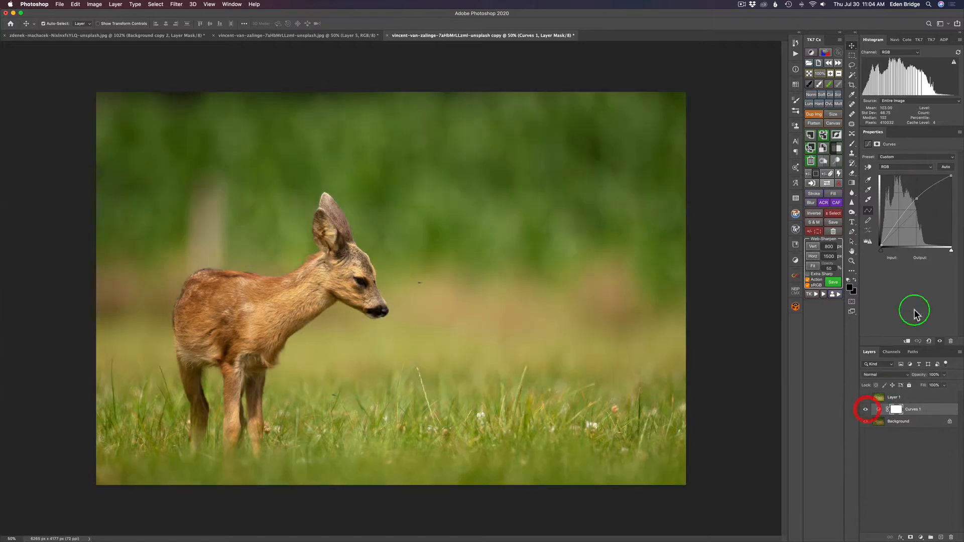
left_click_drag(917, 207, 916, 199)
left_click(865, 410)
left_click(866, 410)
Make Layer 1 visible above Curves 1, toggling it once to compare
left_click(865, 397)
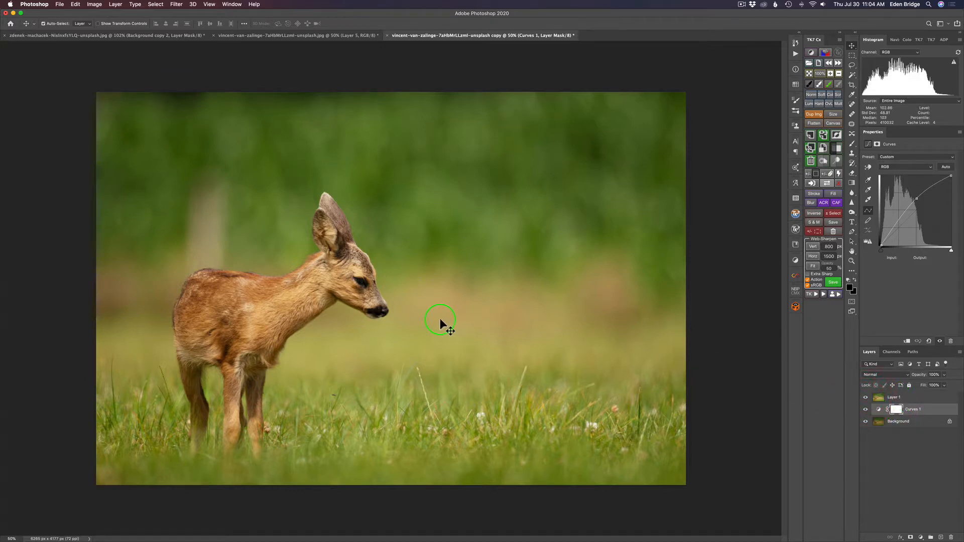
left_click(865, 397)
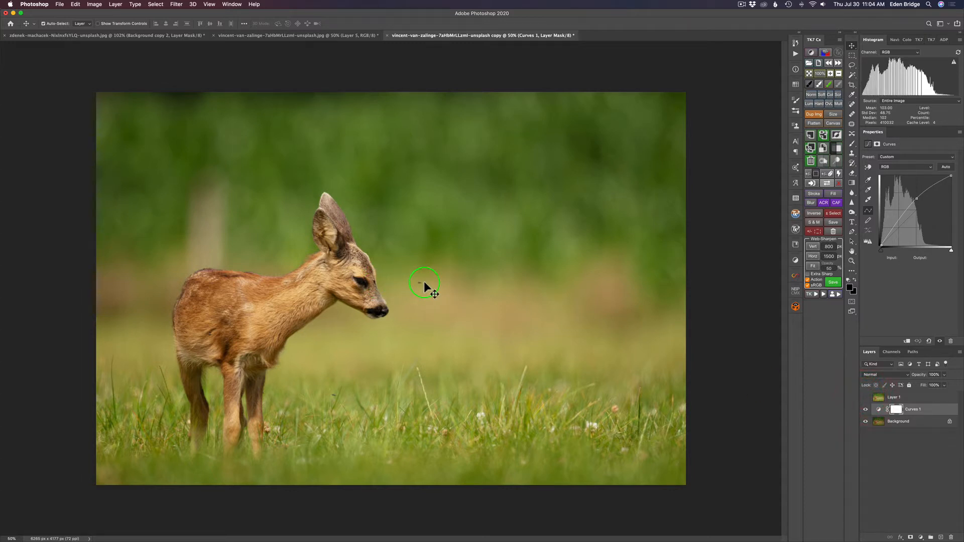
left_click(865, 397)
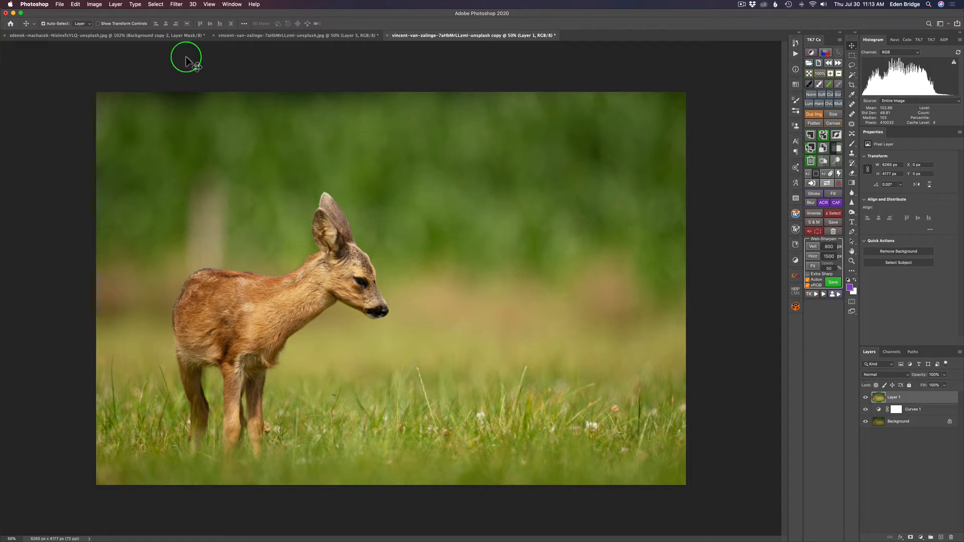
Launch Filter > Topaz Labs > Topaz Mask AI on a copy of Layer 1
left_click(177, 5)
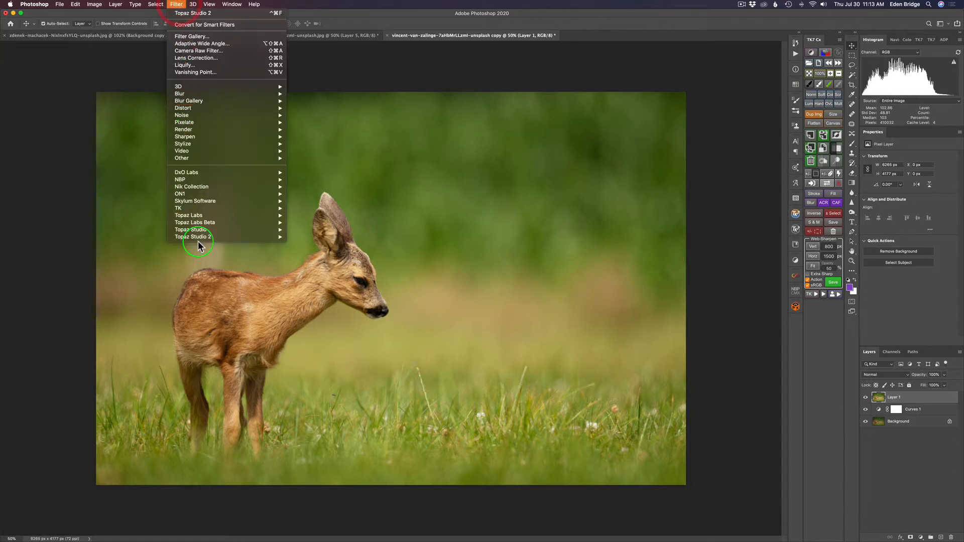
mouse_move(201, 215)
left_click(313, 216)
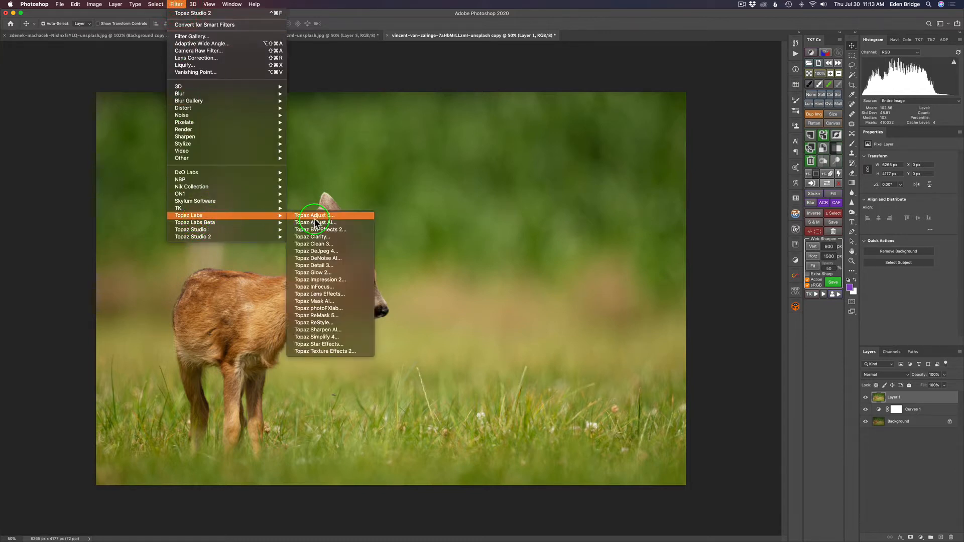
left_click(326, 301)
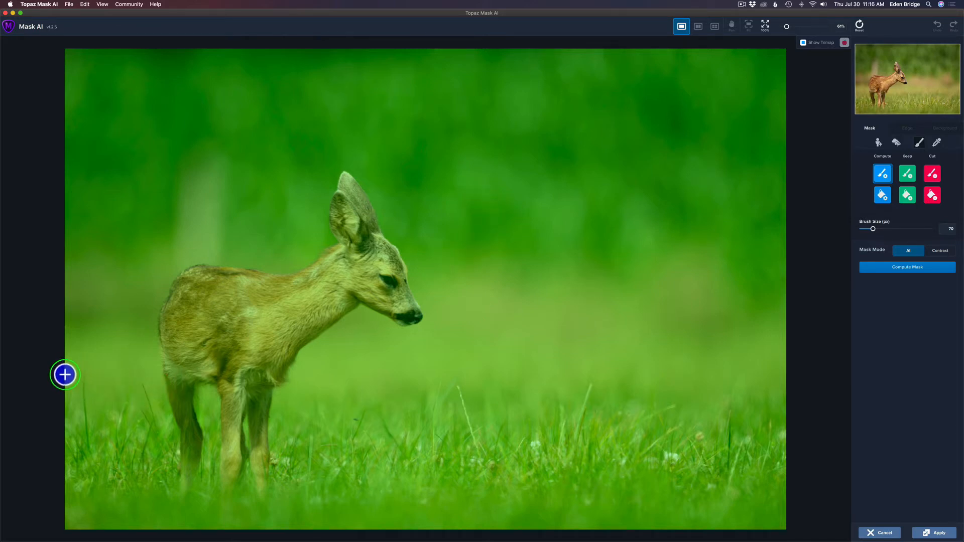
Outline the fawn and grass line, fill the sky as Cut, and compute the mask in AI mode
mouse_move(65, 375)
left_mouse_down()
mouse_move(164, 383)
mouse_move(153, 326)
mouse_move(176, 275)
mouse_move(213, 262)
mouse_move(282, 273)
mouse_move(309, 265)
mouse_move(338, 242)
mouse_move(333, 202)
mouse_move(346, 171)
mouse_move(404, 264)
mouse_move(420, 315)
mouse_move(403, 323)
mouse_move(358, 301)
mouse_move(295, 361)
mouse_move(292, 388)
mouse_move(397, 391)
mouse_move(509, 375)
mouse_move(792, 390)
left_mouse_up()
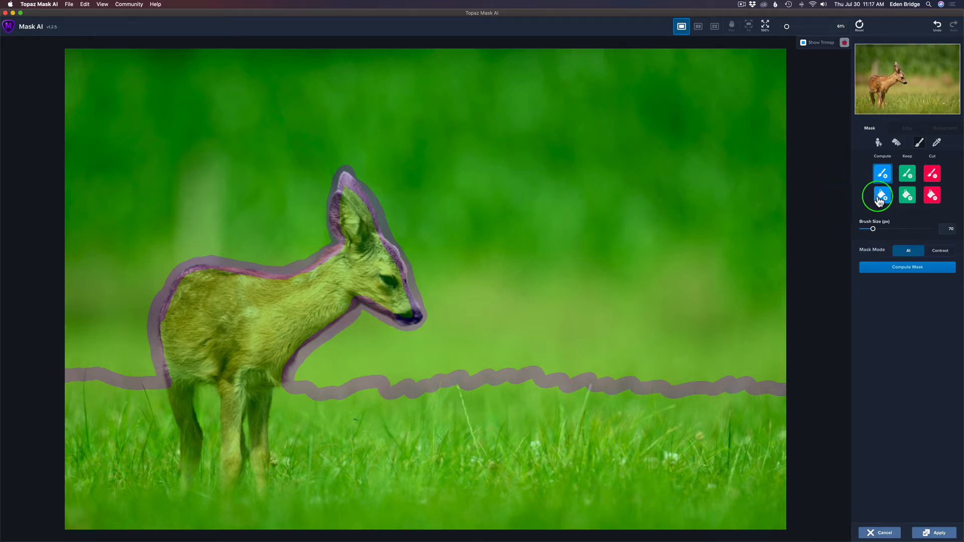
left_click(931, 196)
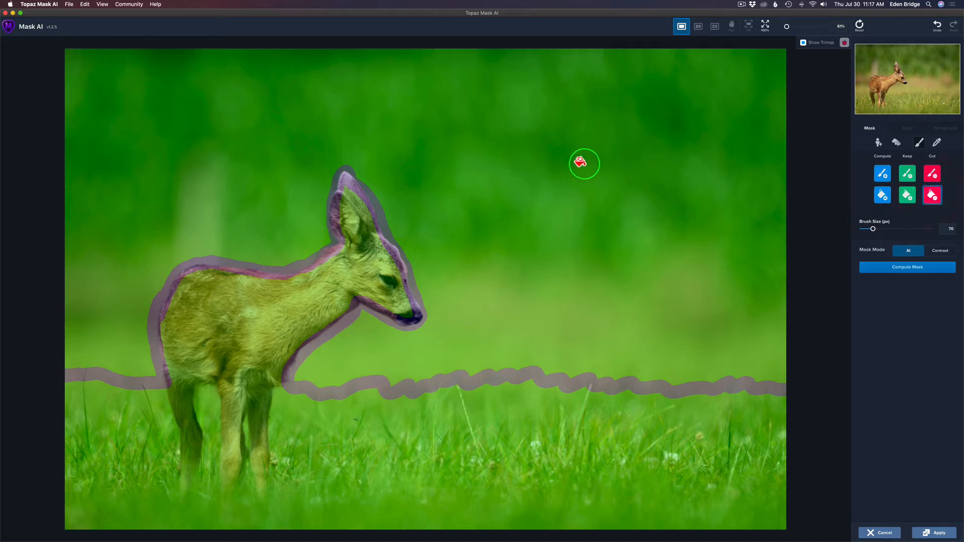
left_click(582, 163)
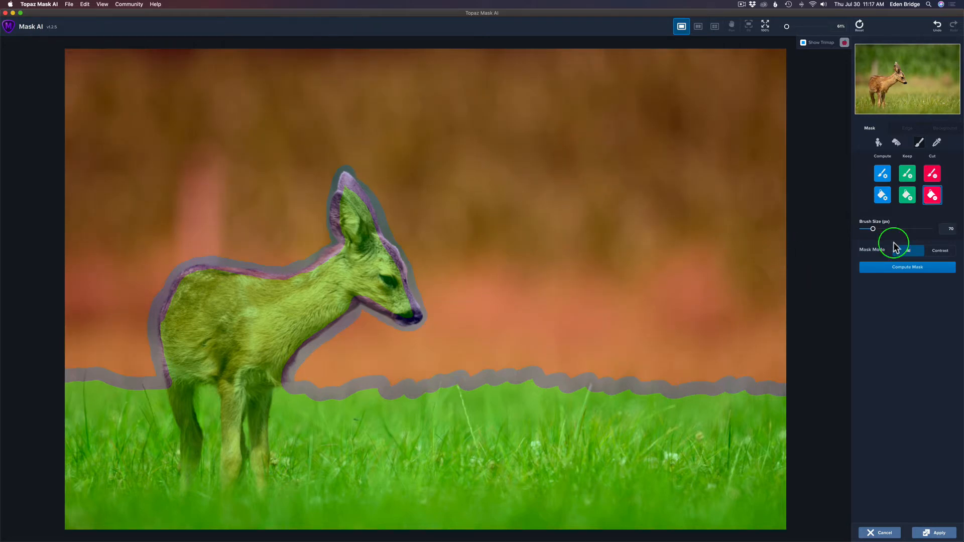
left_click(909, 254)
left_click(912, 269)
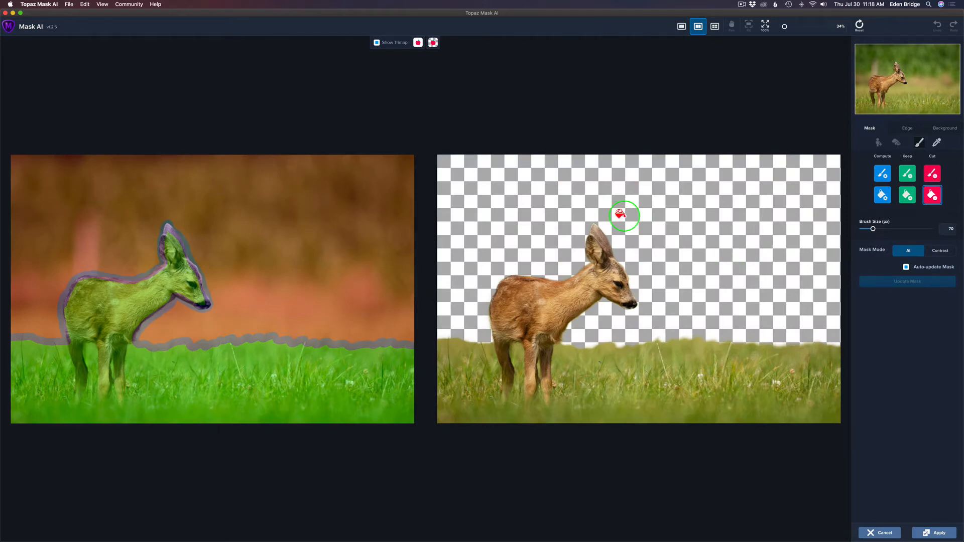
Inspect the mask preview around the fawn's body and legs, then apply the cutout back to Photoshop
scroll(625, 221, "up", 5)
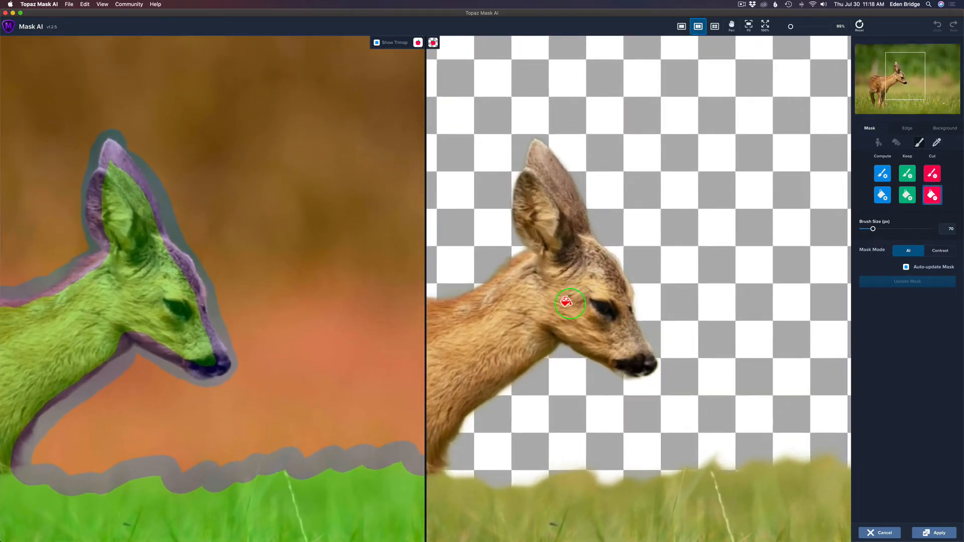
key("space")
left_click_drag(564, 294, 484, 196)
left_click(626, 170)
scroll(628, 205, "down", 3)
scroll(629, 205, "down", 5)
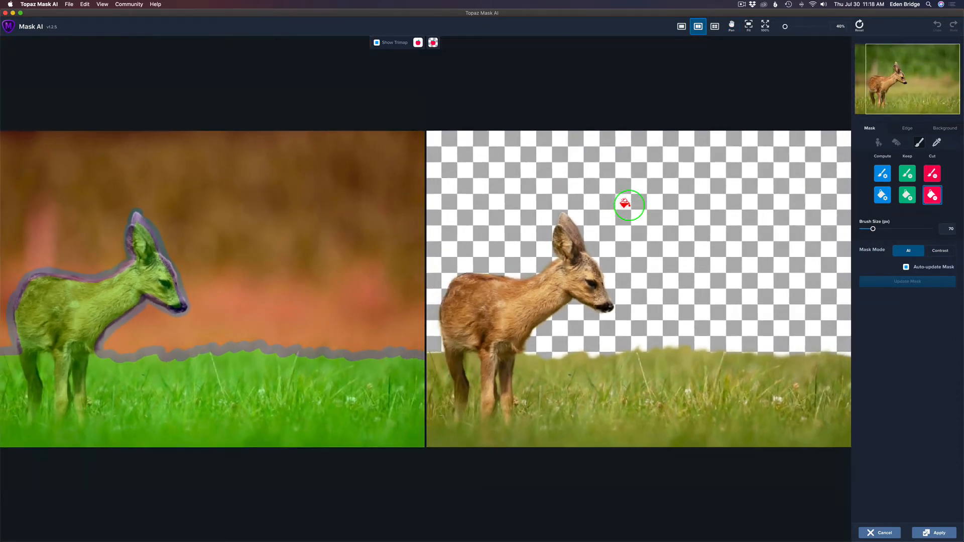
scroll(630, 205, "up", 1)
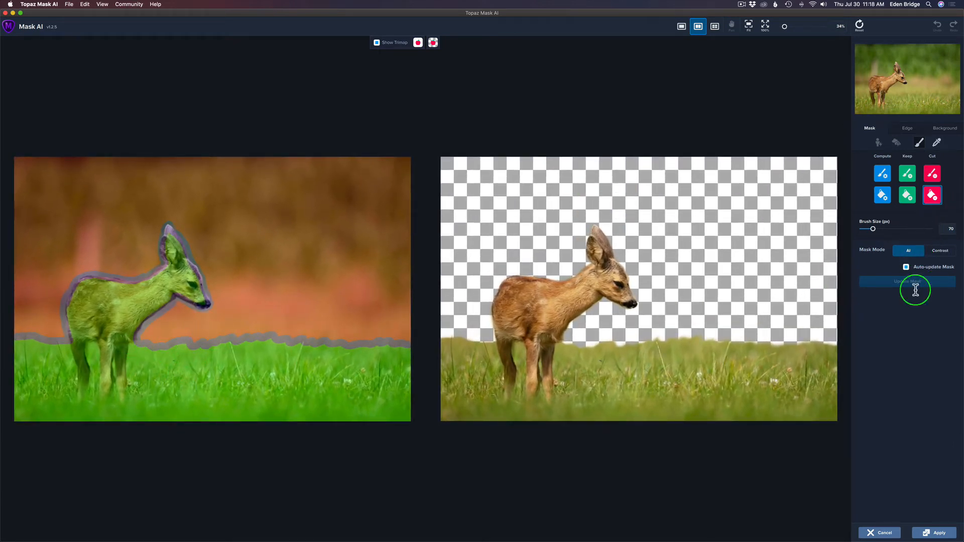
left_click(940, 534)
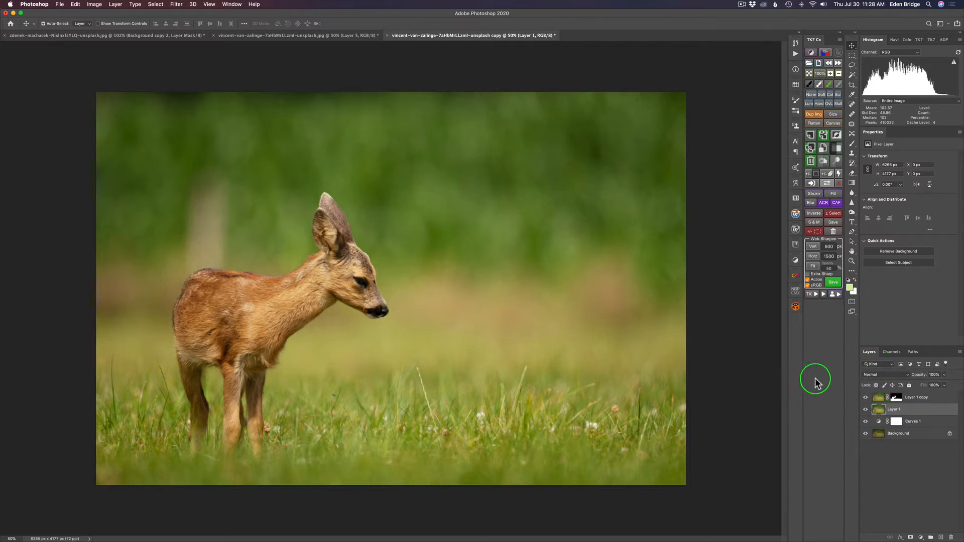
Fill Layer 1 with the light green foreground colour using the Fill dialog
key("i")
key("shift+BackSpace")
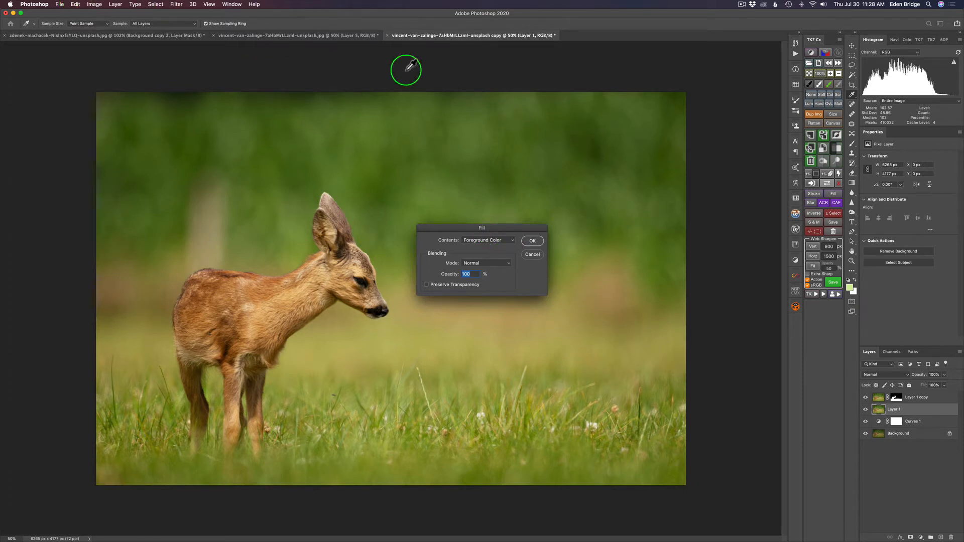
left_click(510, 243)
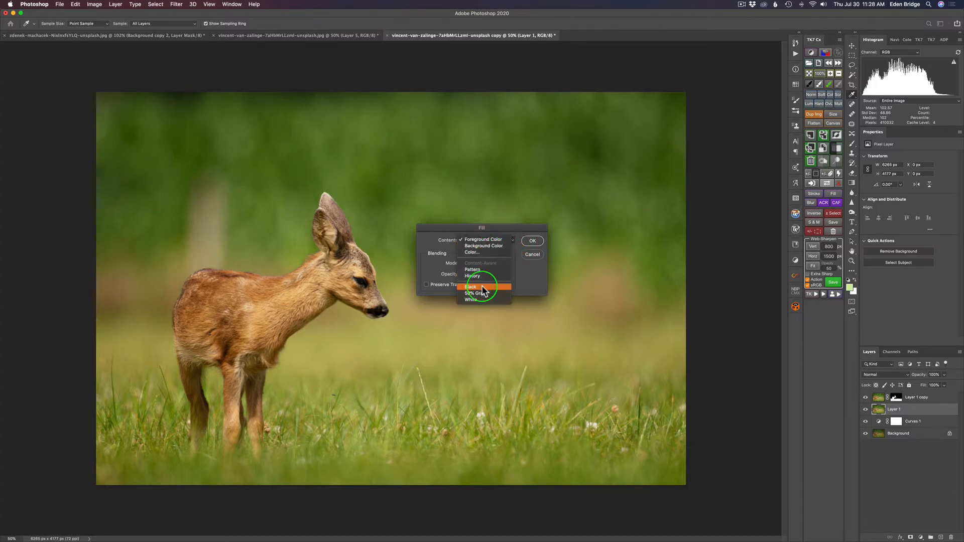
left_click(501, 241)
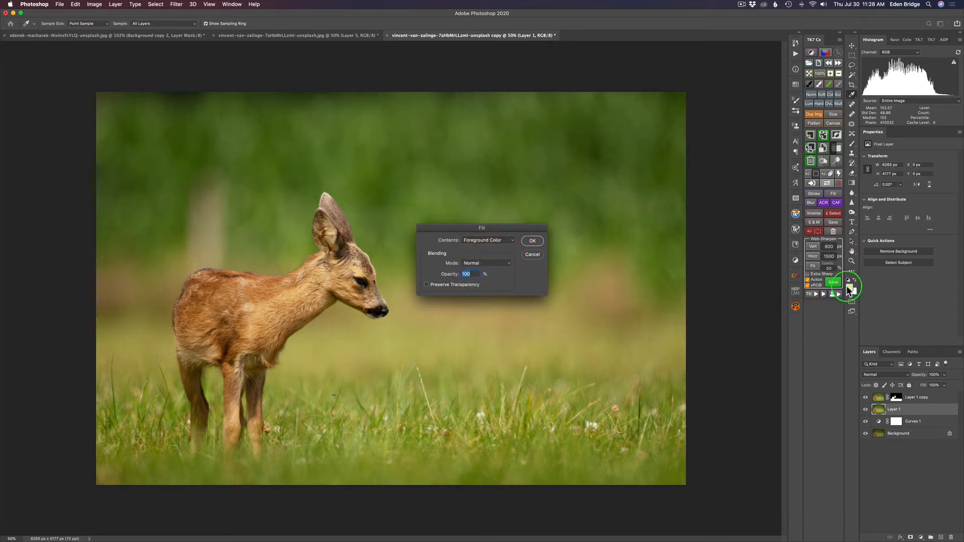
left_click(530, 240)
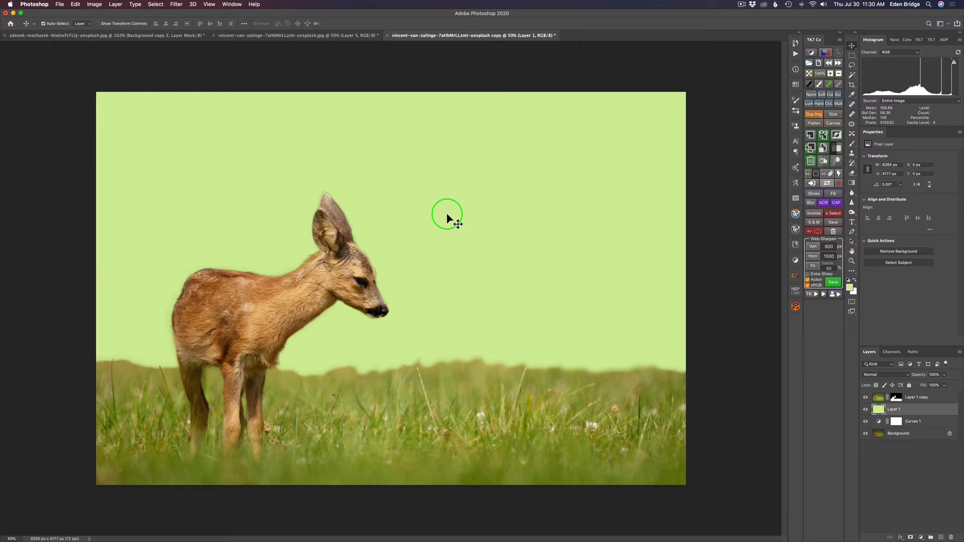
In the other fawn document, show Layer 1 copy and Layer 2's light green fill behind it
left_click(345, 36)
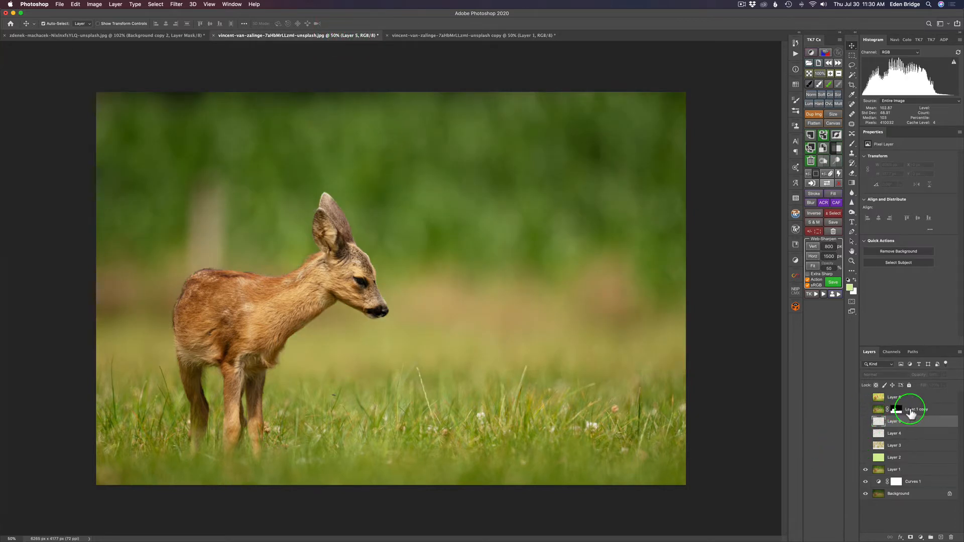
left_click(865, 408)
left_click(865, 458)
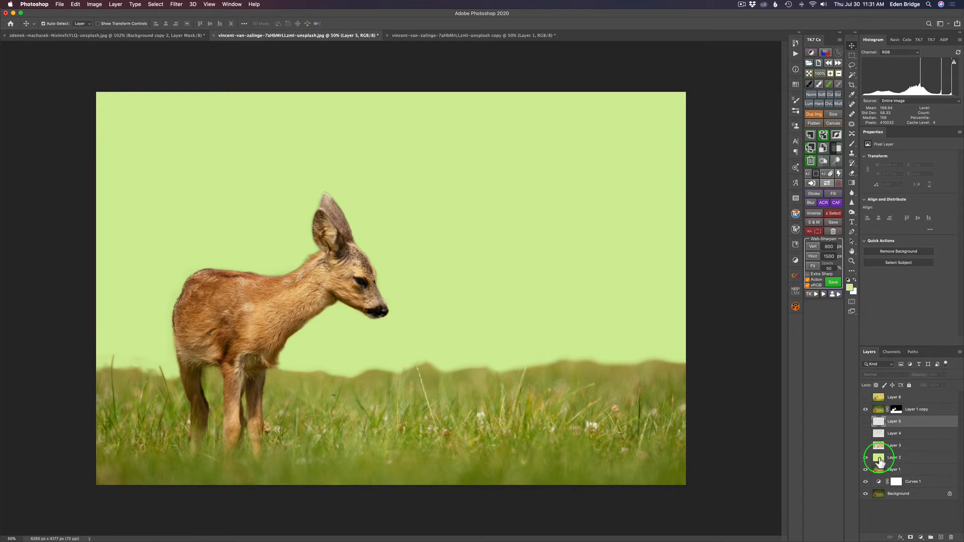
left_click_drag(879, 462, 864, 448)
Show Layer 3's tan watercolour blotches, browse the watercolor_fx brush presets, and open Adobe Color Themes
left_click(866, 445)
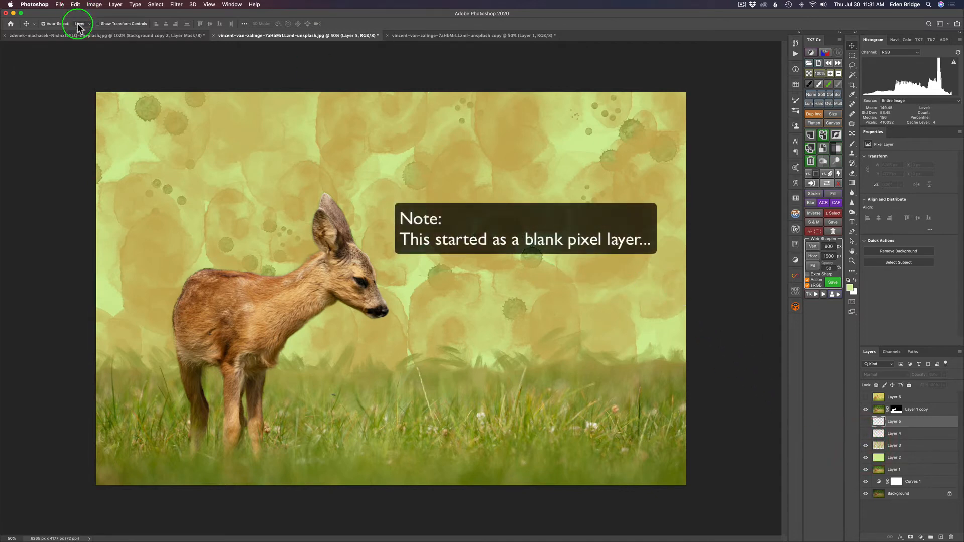
key("b")
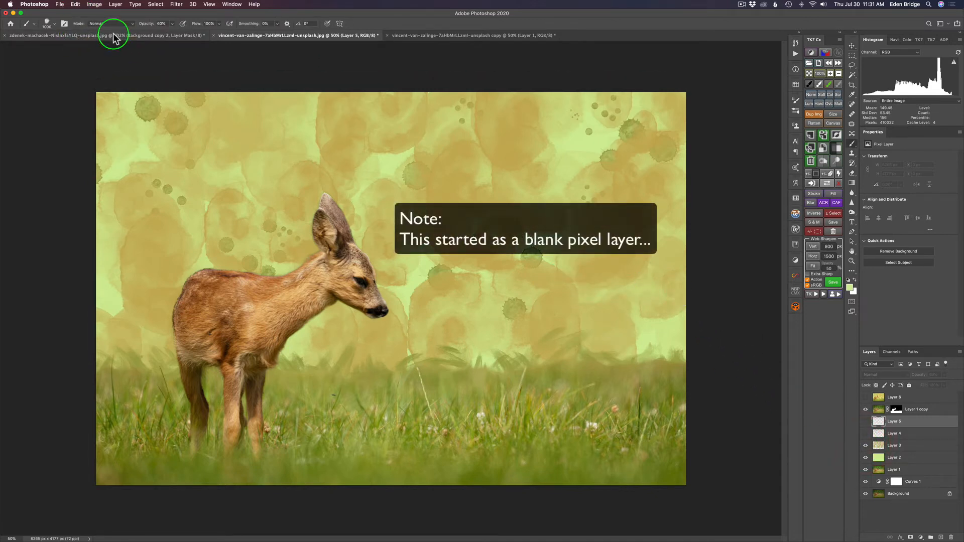
left_click(51, 23)
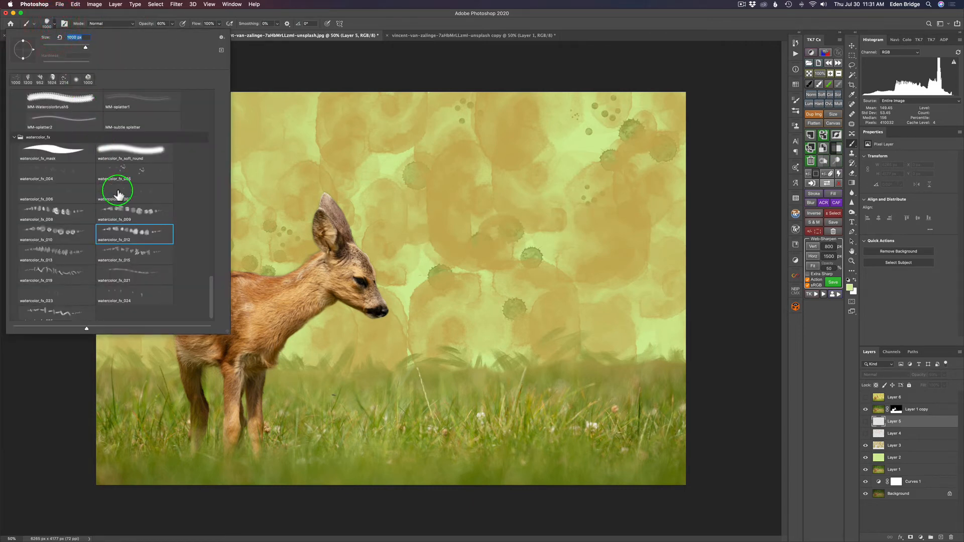
scroll(118, 188, "down", 1)
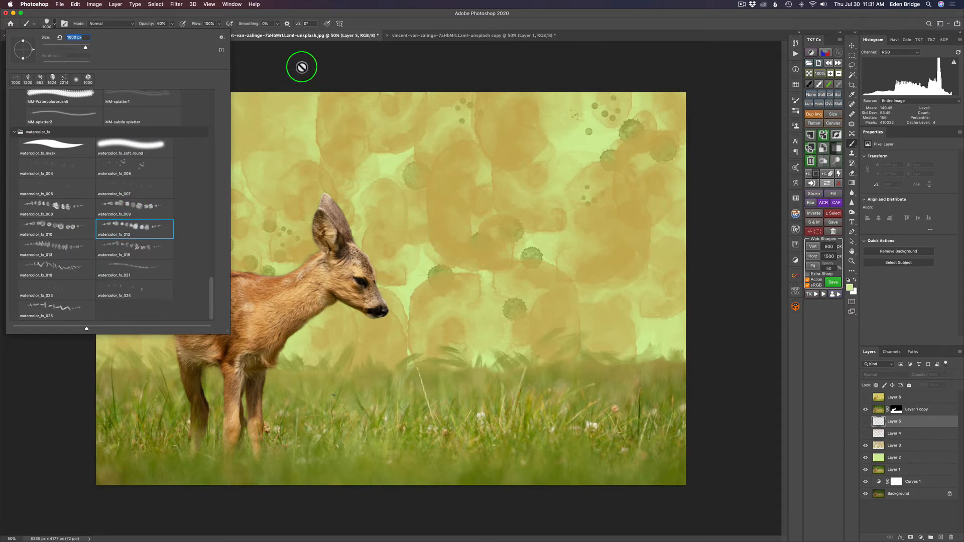
left_click(362, 24)
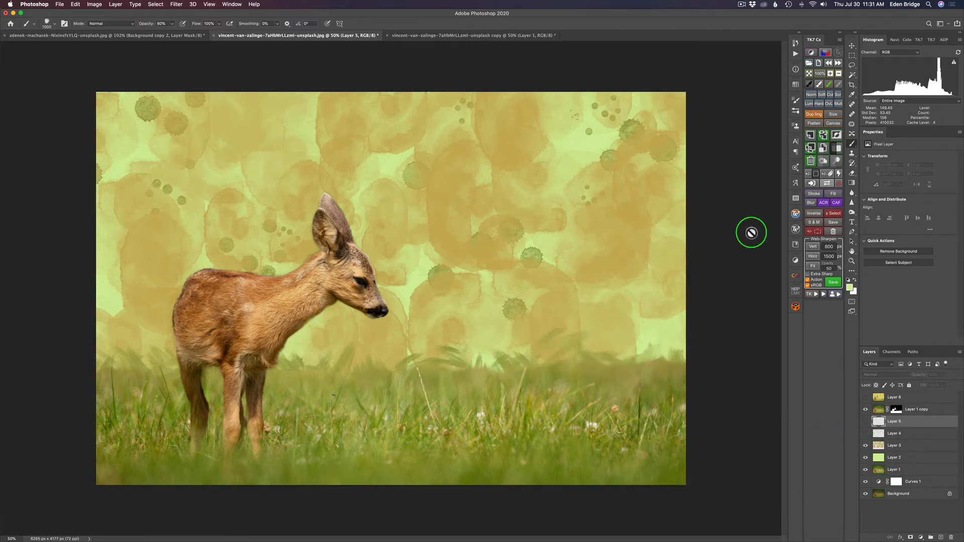
left_click(796, 168)
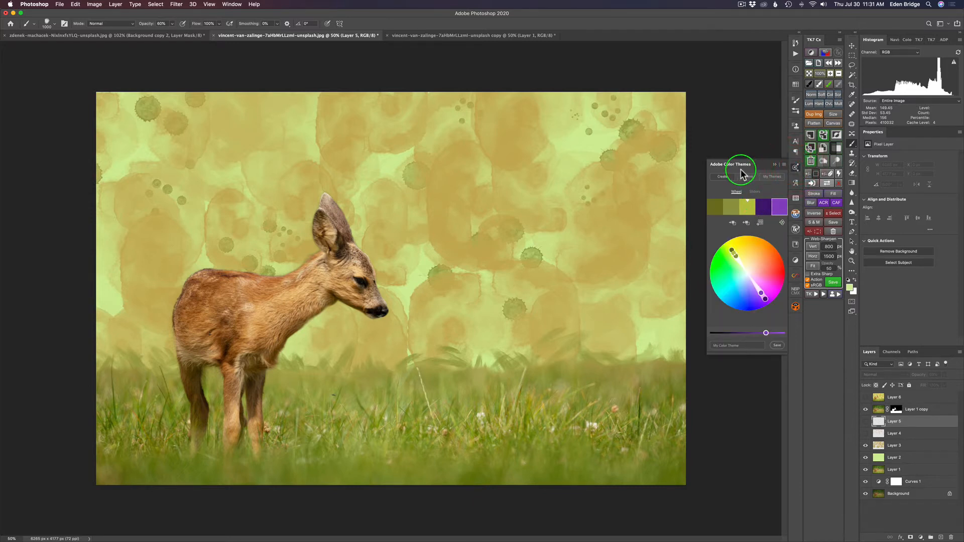
Confirm the Complementary colour rule in Adobe Color Themes, then close the panel
left_click(232, 5)
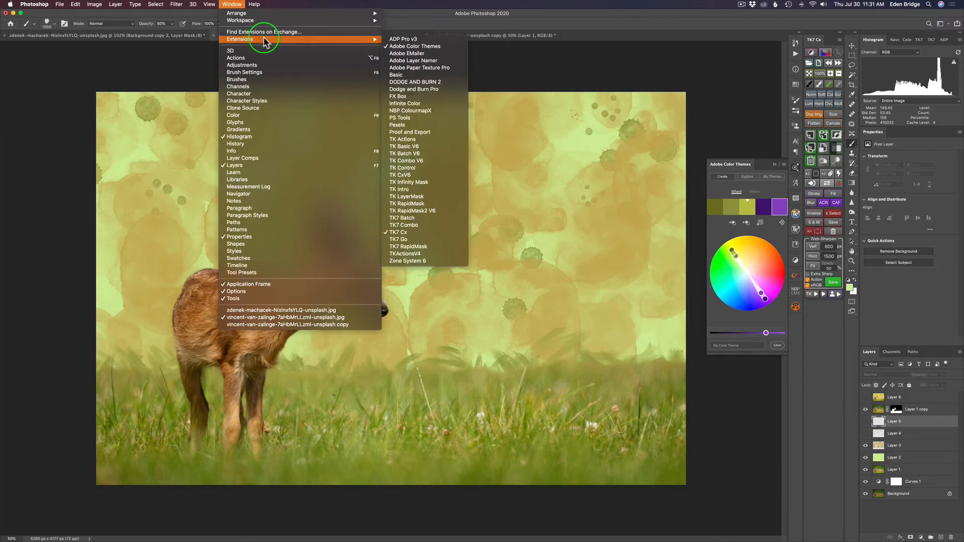
mouse_move(373, 39)
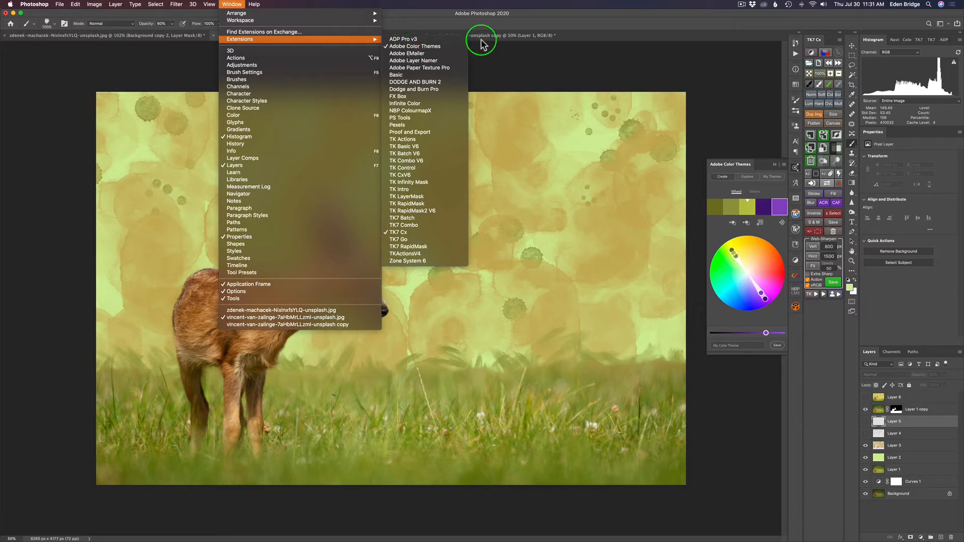
left_click(520, 55)
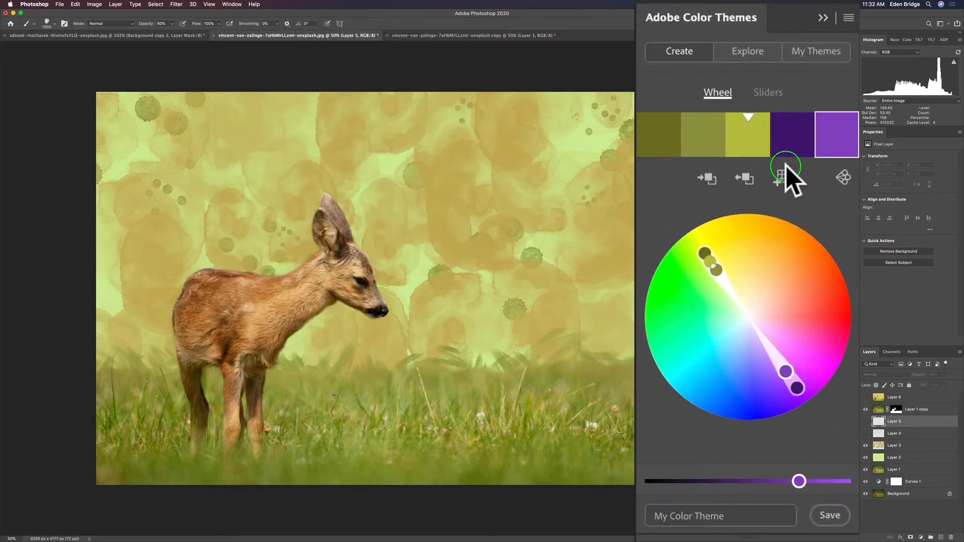
left_click(818, 186)
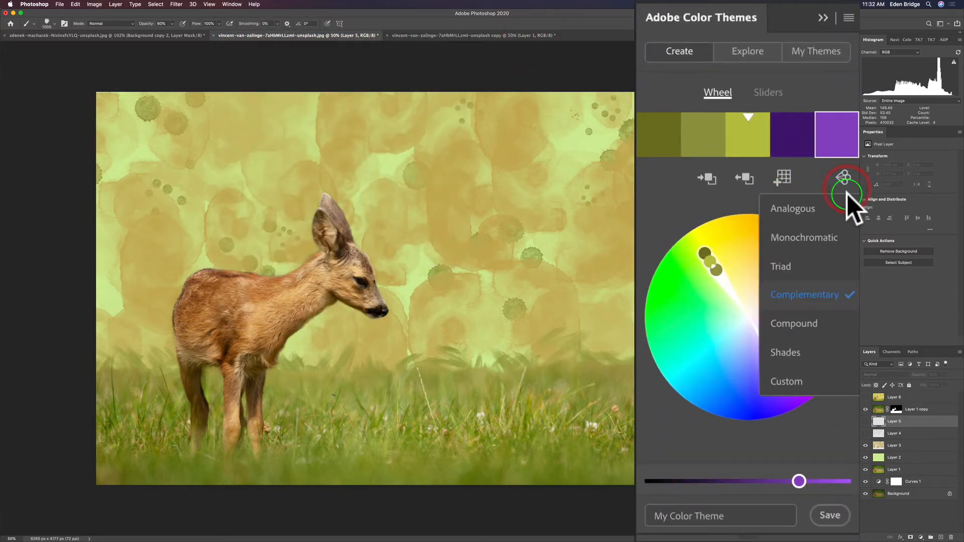
left_click(814, 304)
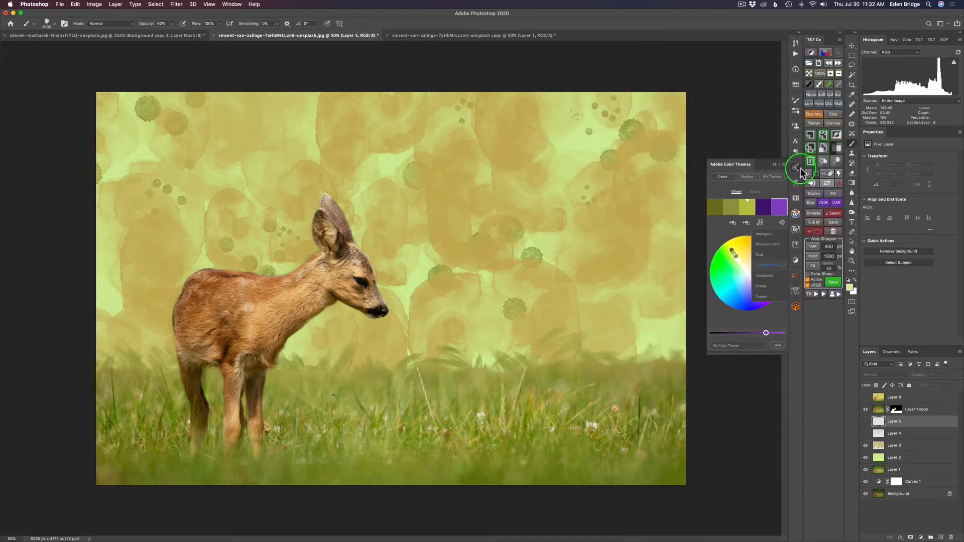
left_click(795, 167)
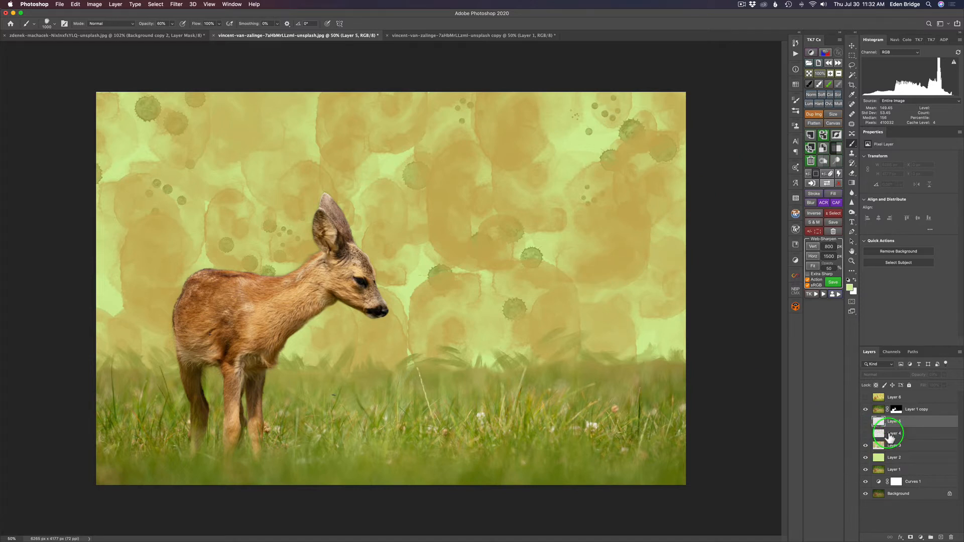
Turn on Layer 4's teal blotches and Layer 5's purple speckle dots
left_click(865, 434)
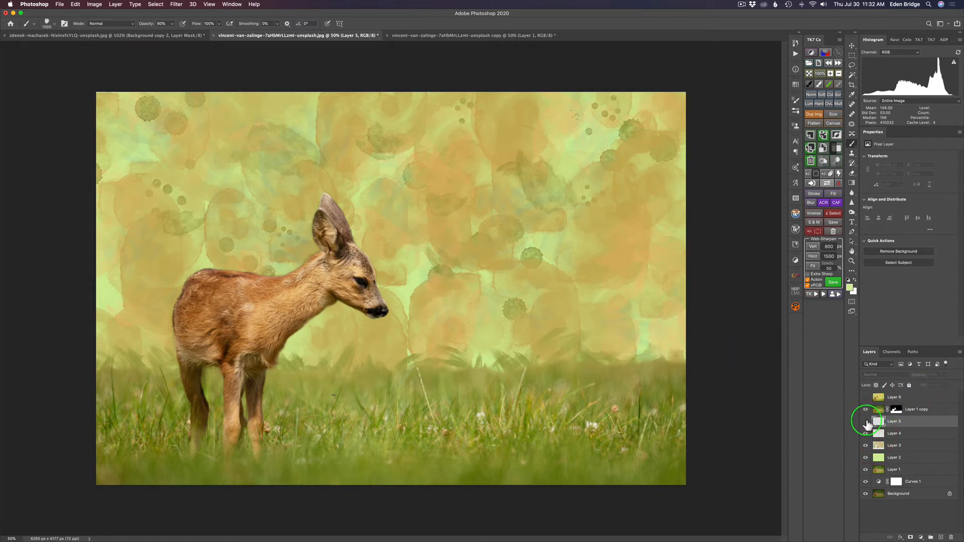
left_click(865, 422)
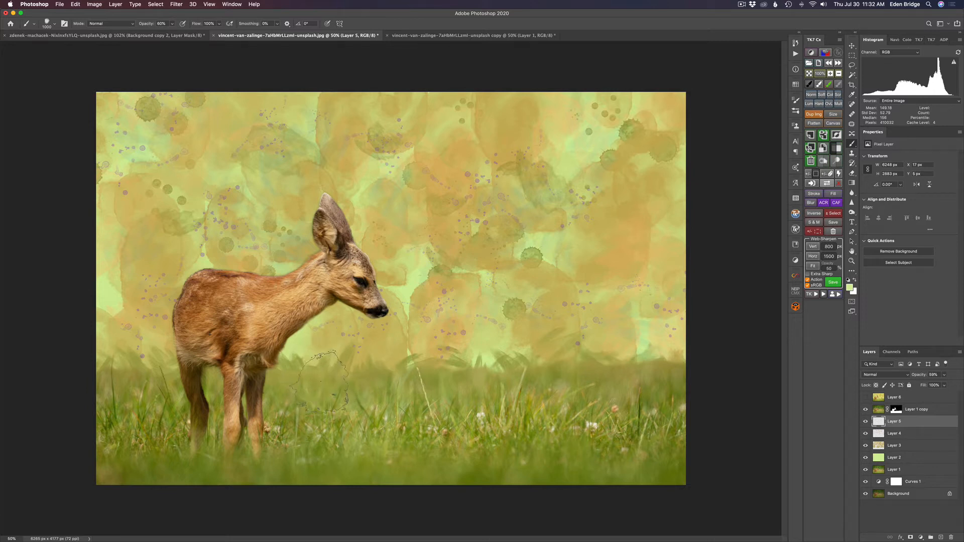
key("v")
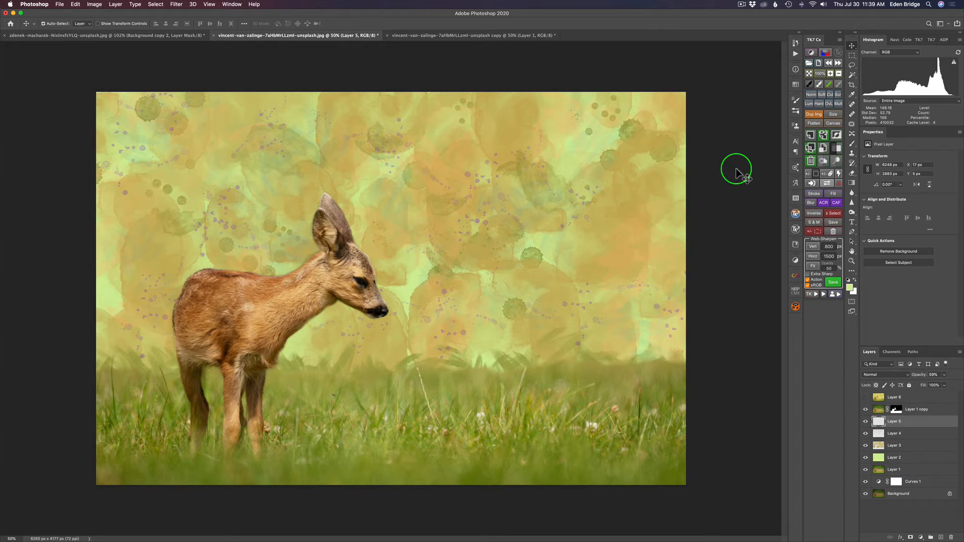
Place Deer Painting BG.jpg as an embedded layer in the fawn copy document
left_click(480, 37)
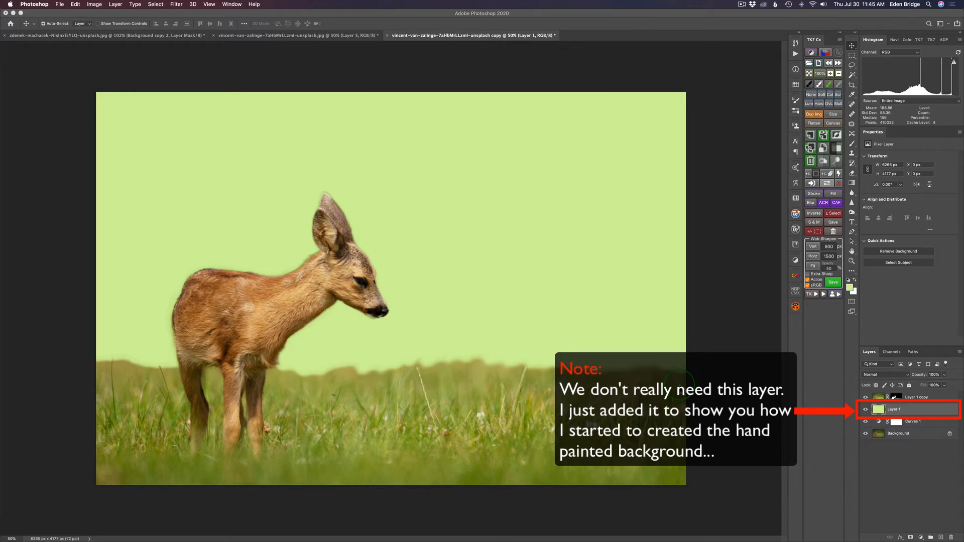
left_click(60, 5)
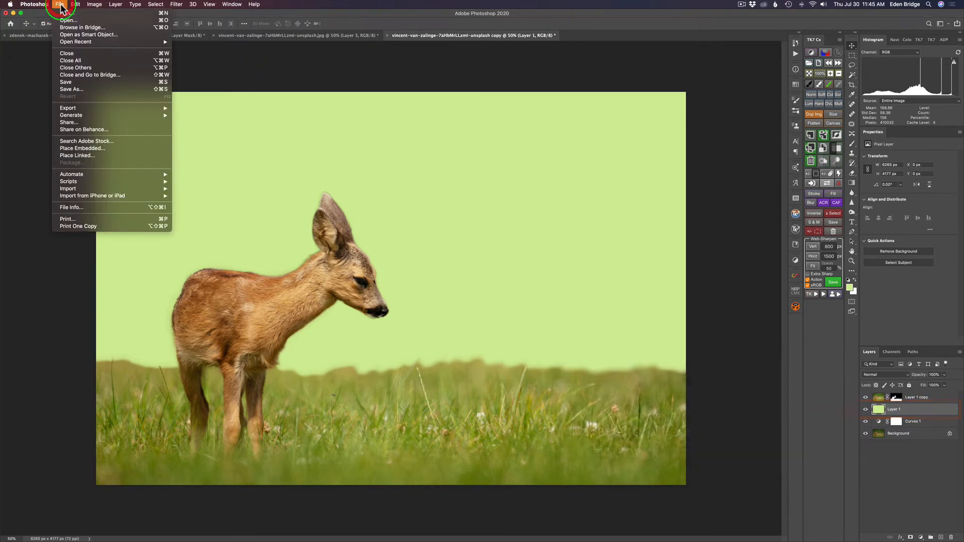
left_click(94, 150)
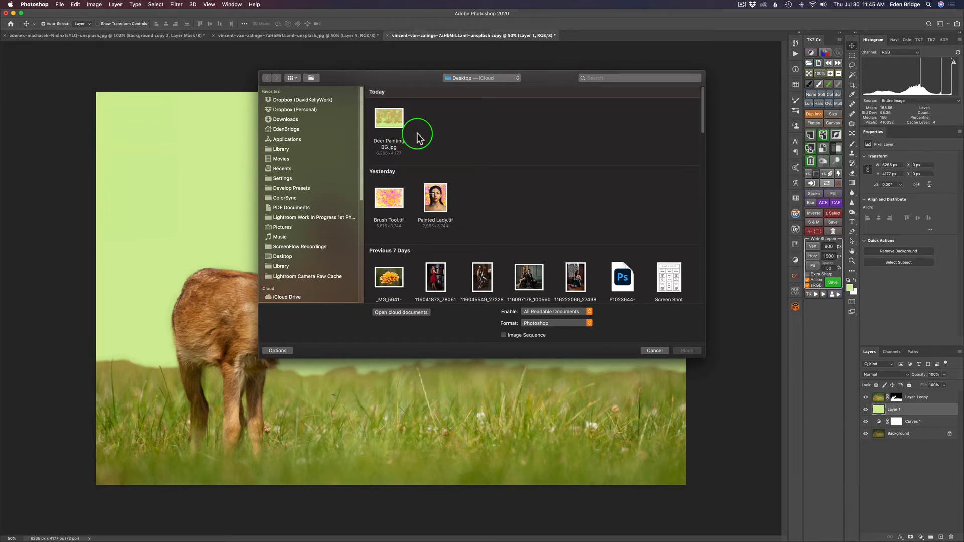
left_click(390, 122)
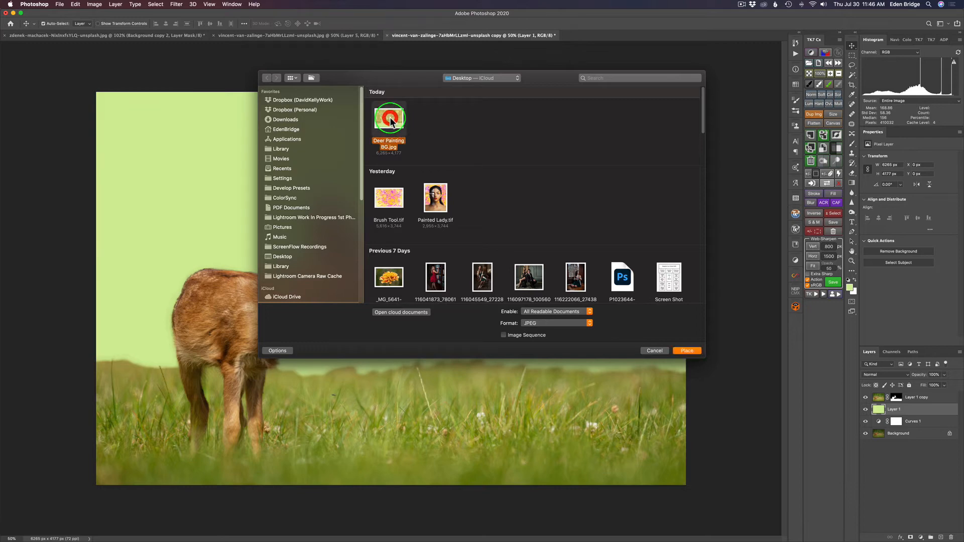
left_click(686, 351)
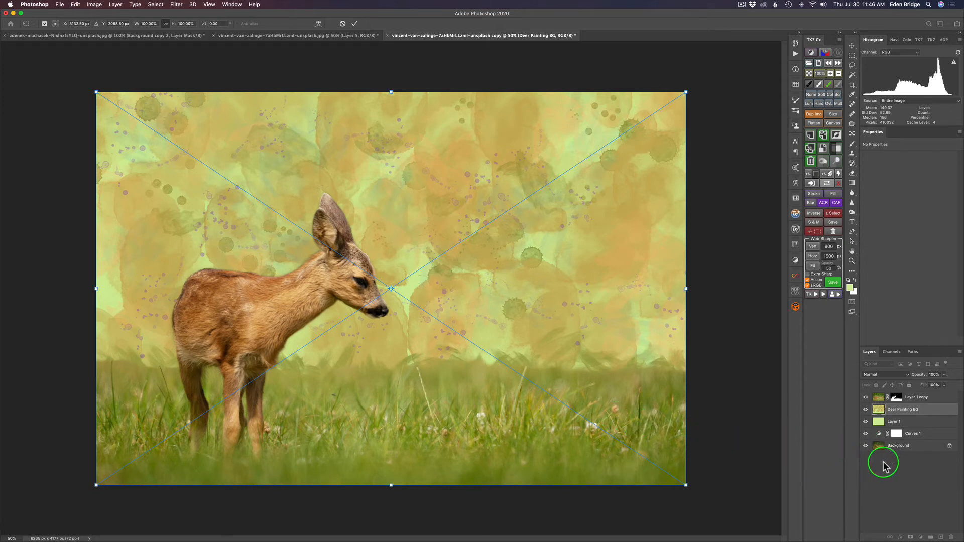
Commit the placed Deer Painting BG image and rasterize it into a pixel layer
left_click(905, 466)
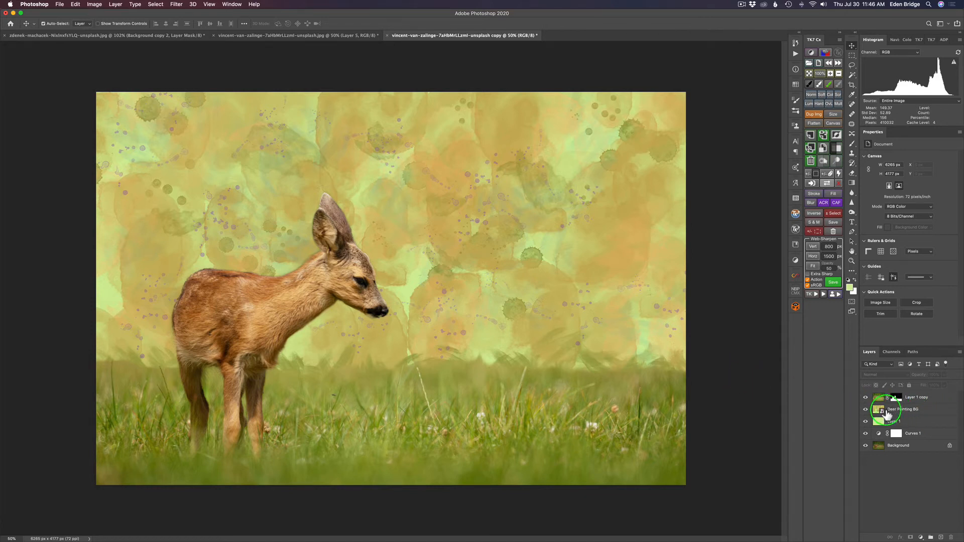
right_click(938, 409)
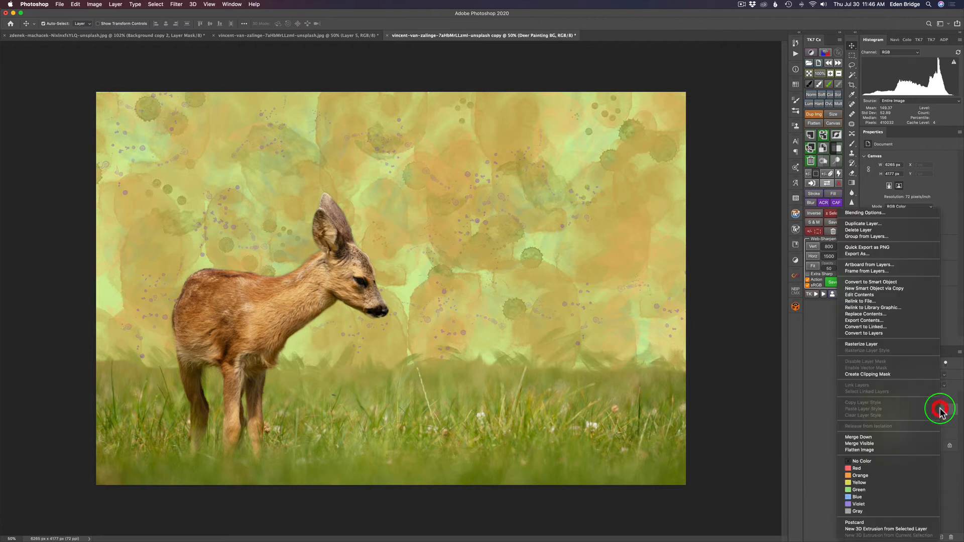
left_click(878, 345)
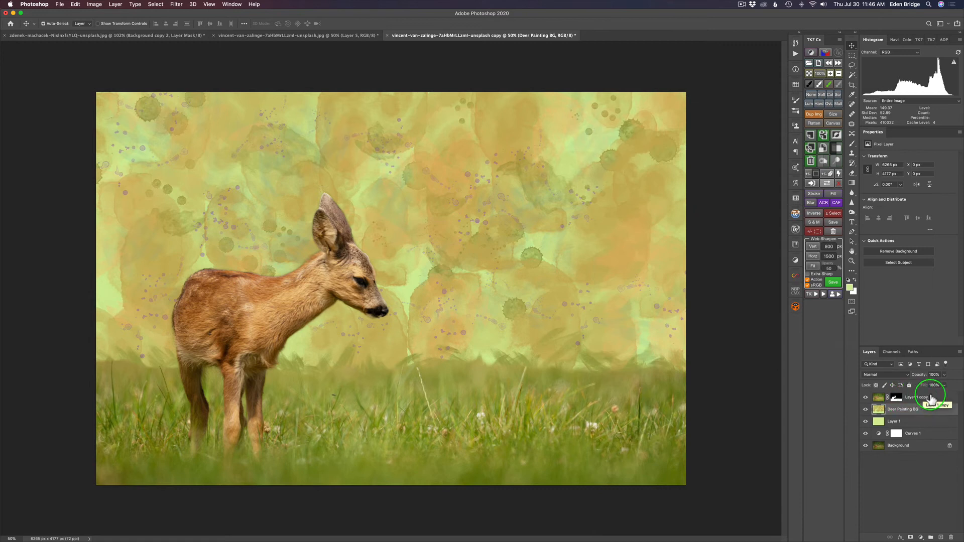
From Layer 1 copy, stamp all visible layers into a new top layer named TS2
left_click(932, 399)
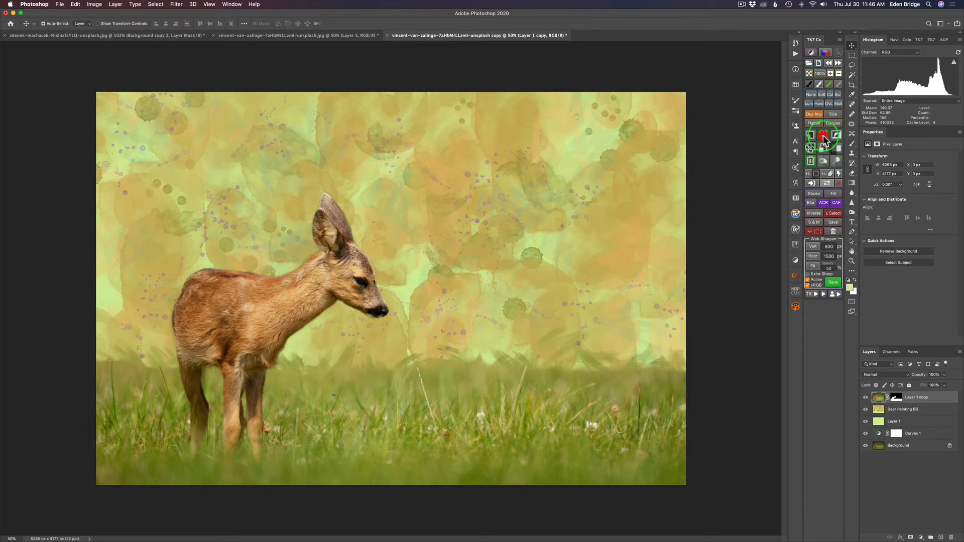
left_click(824, 136)
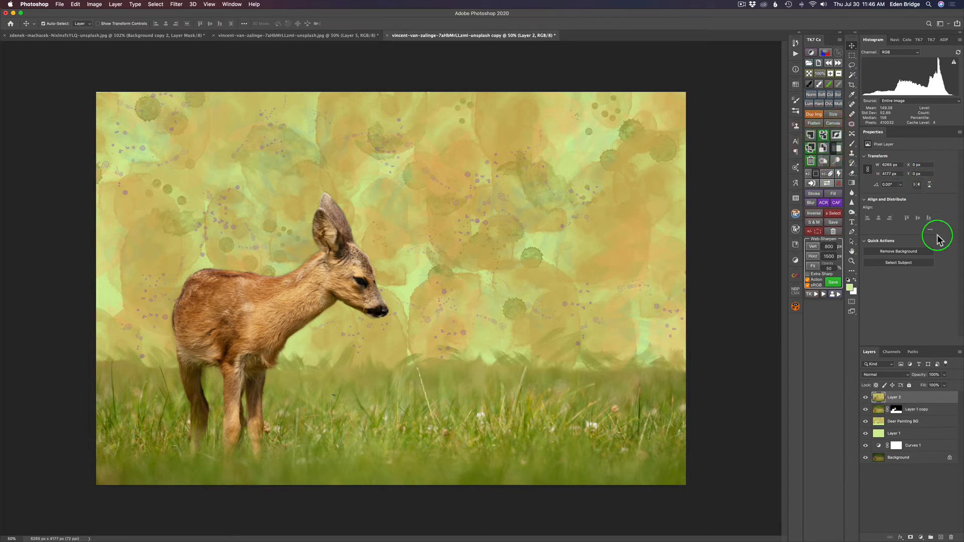
double_click(897, 396)
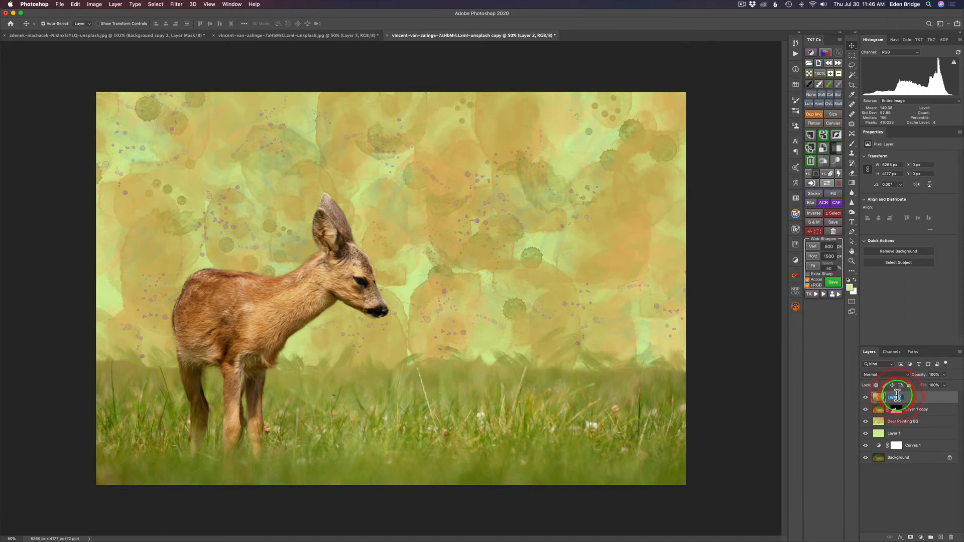
type("TS2")
left_click(925, 397)
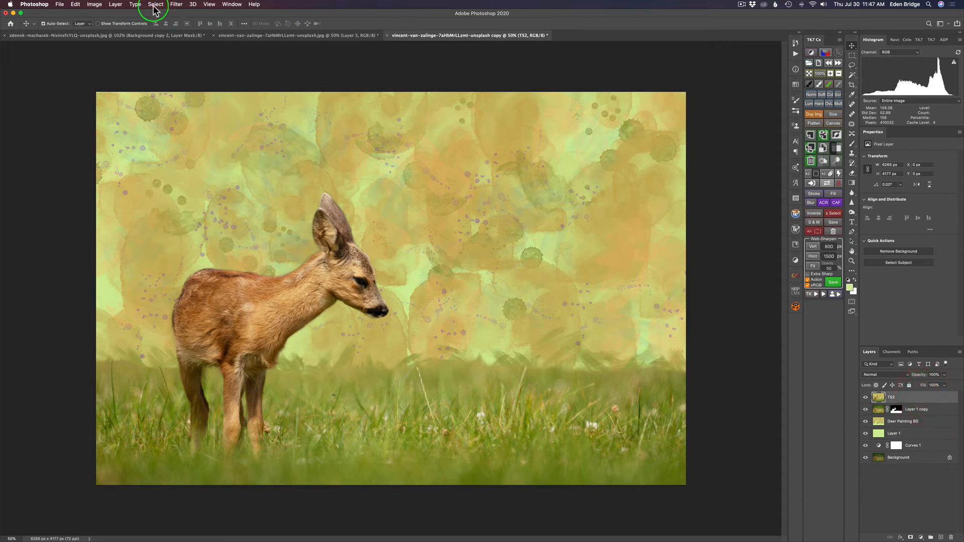
Send the TS2 layer to Topaz Studio 2 from the Filter menu
left_click(176, 4)
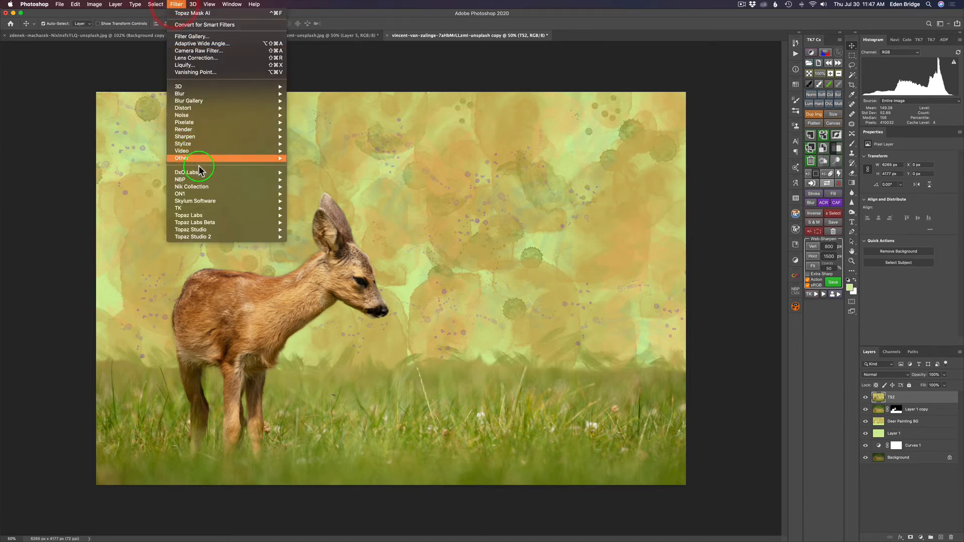
mouse_move(230, 237)
left_click(312, 237)
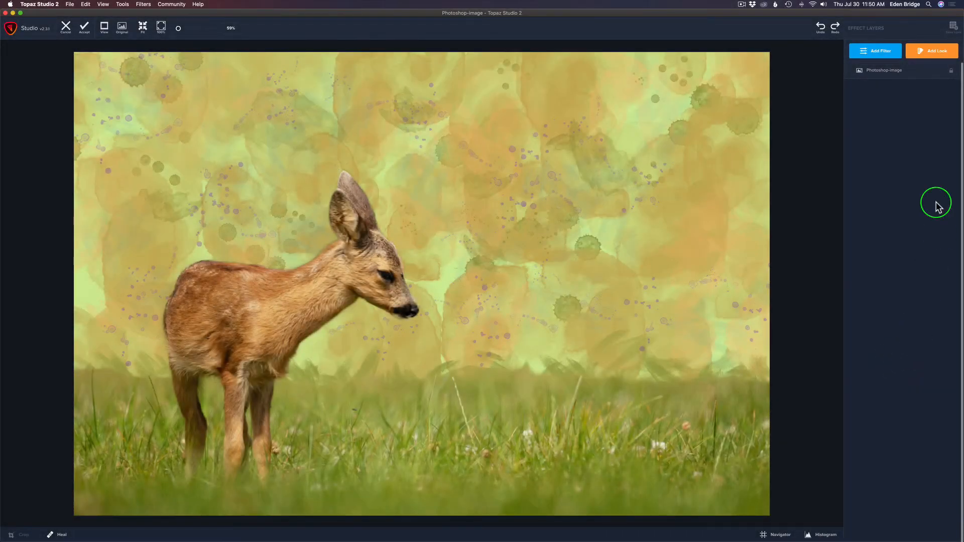
Add an Impression filter and apply its Oil Pastel preset to the fawn composite
left_click(886, 53)
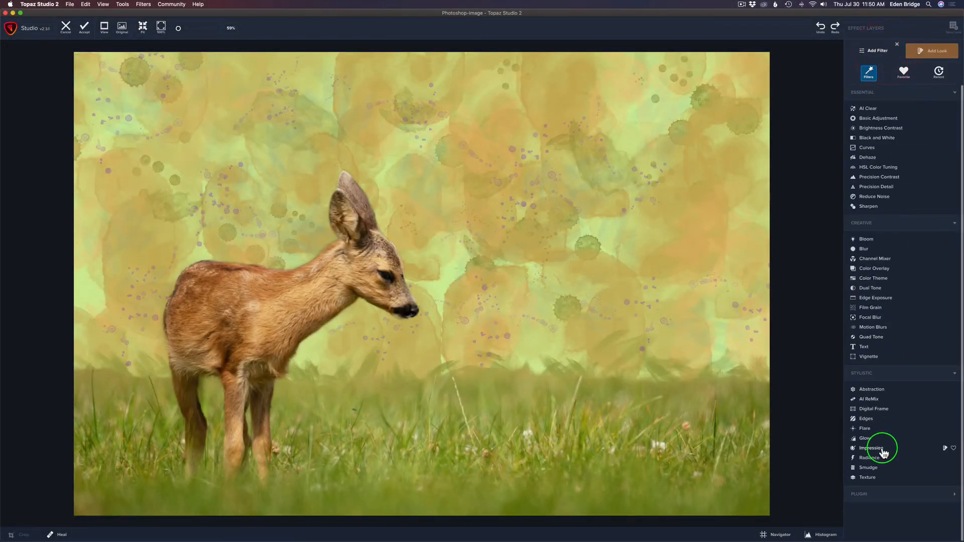
left_click(883, 449)
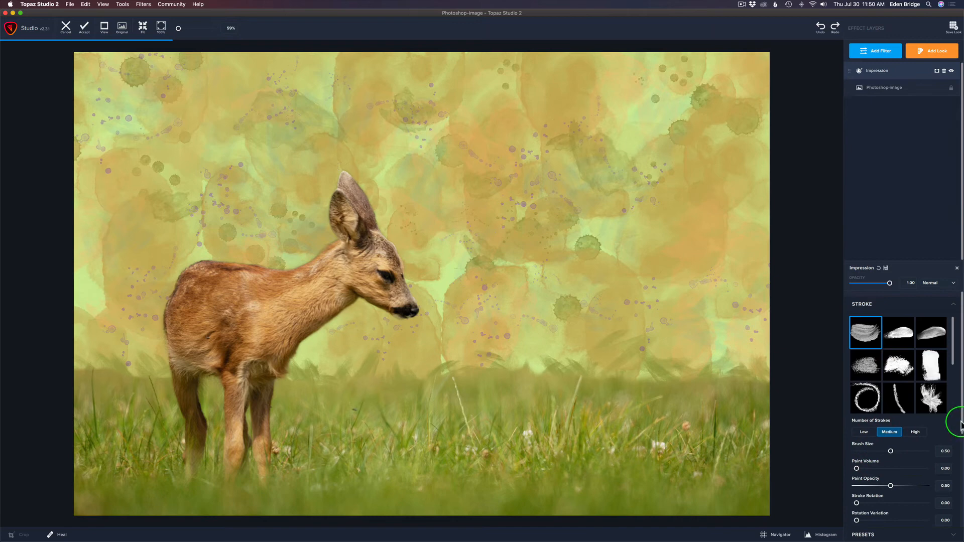
scroll(957, 432, "down", 8)
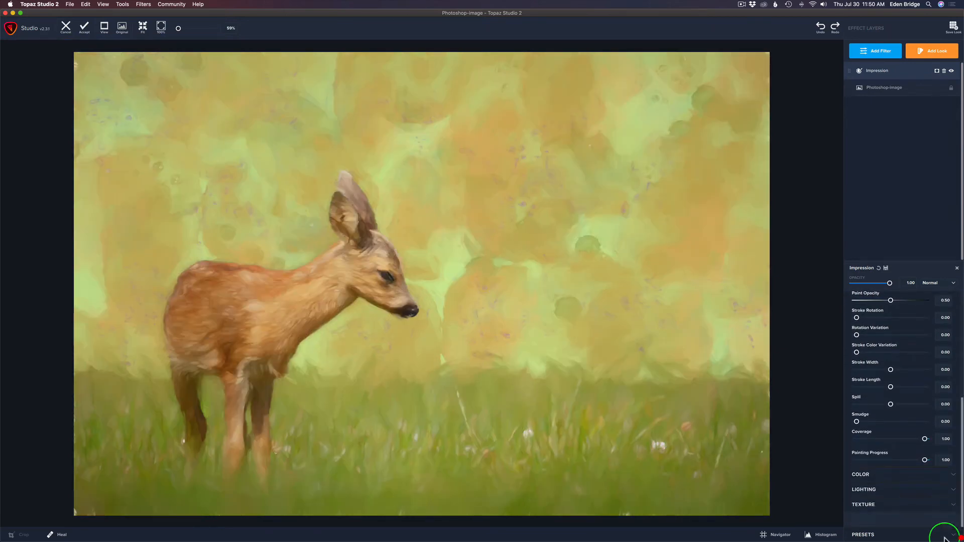
left_click(894, 535)
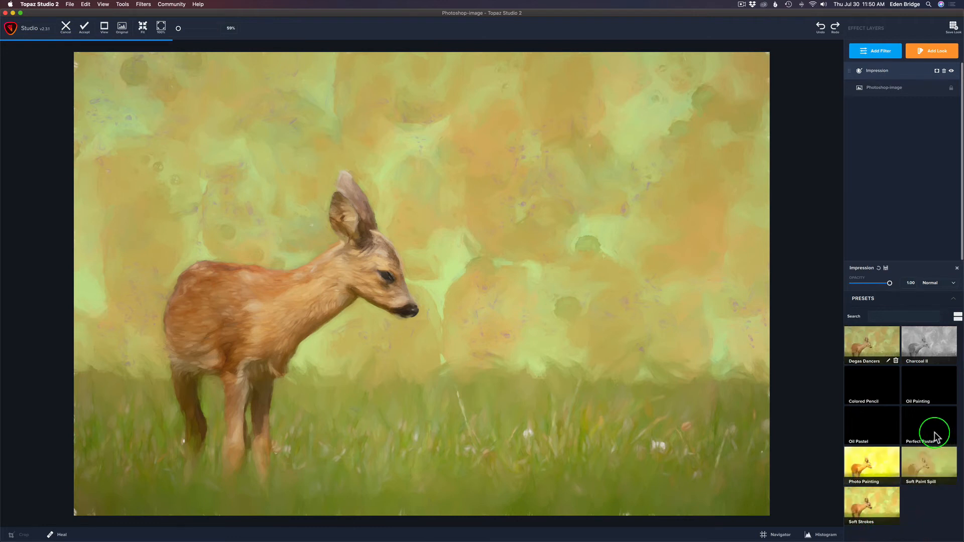
left_click(875, 420)
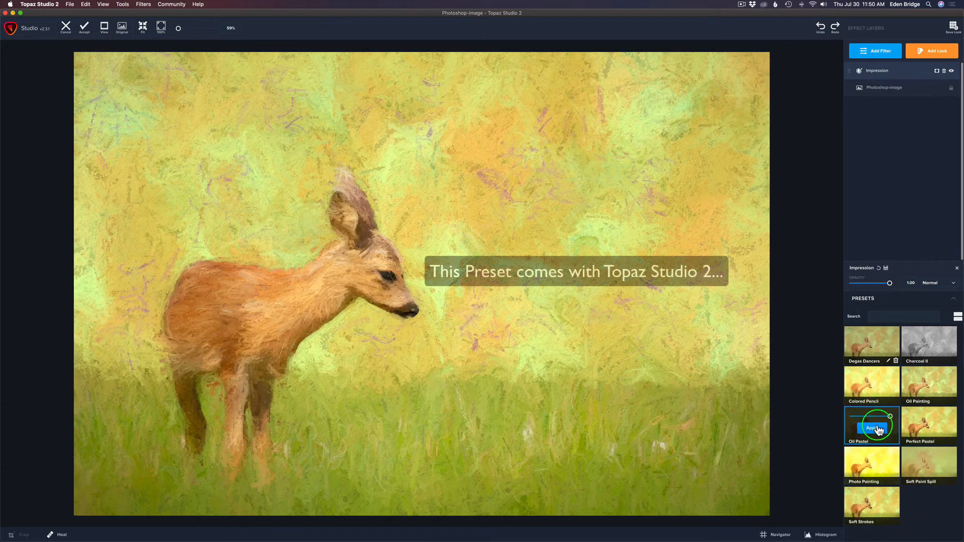
left_click(874, 428)
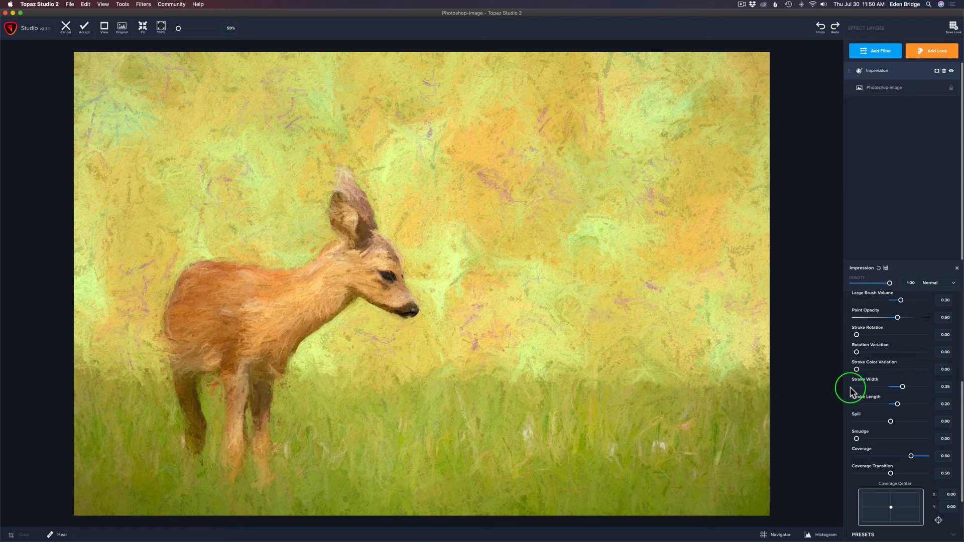
left_click_drag(961, 391, 952, 287)
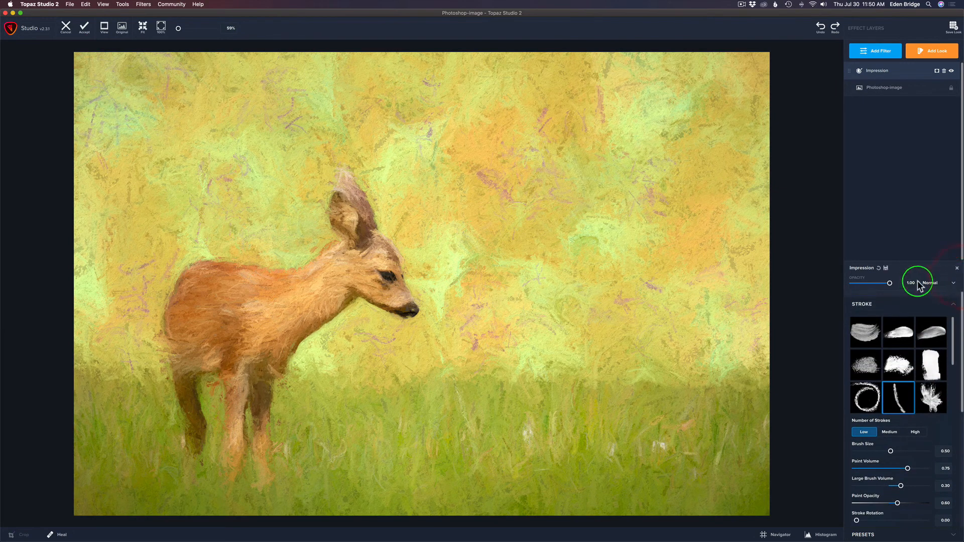
Lower the Impression opacity to 0.63 and expand its Texture settings
left_click_drag(889, 282, 877, 285)
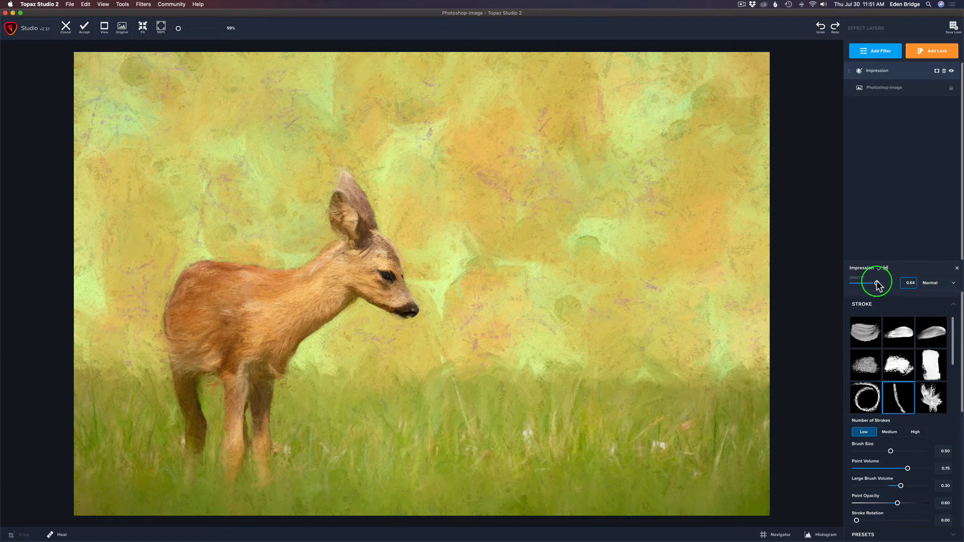
mouse_move(878, 285)
left_mouse_down()
mouse_move(901, 282)
mouse_move(878, 286)
left_mouse_up()
left_click(876, 283)
mouse_move(960, 373)
left_mouse_down()
mouse_move(948, 497)
mouse_move(929, 525)
mouse_move(953, 508)
left_mouse_up()
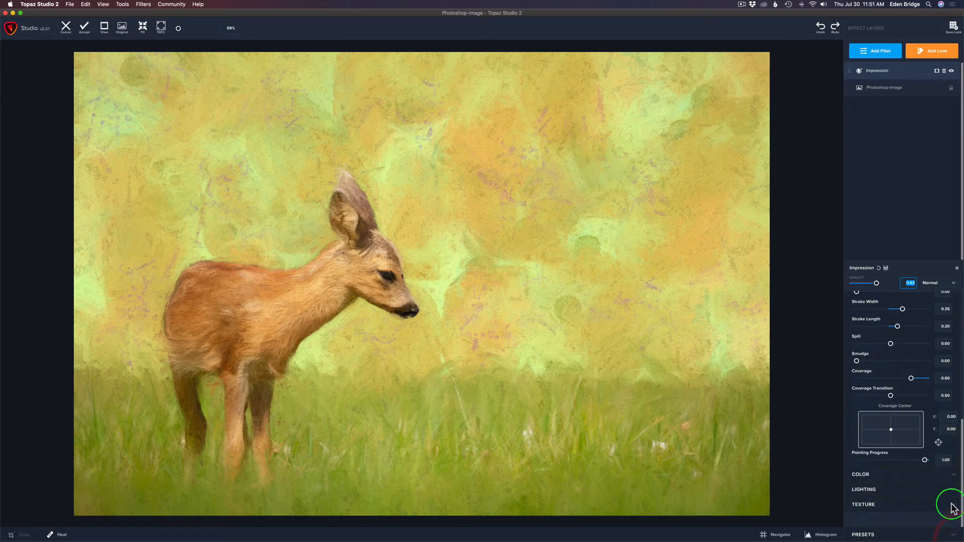
left_click(953, 506)
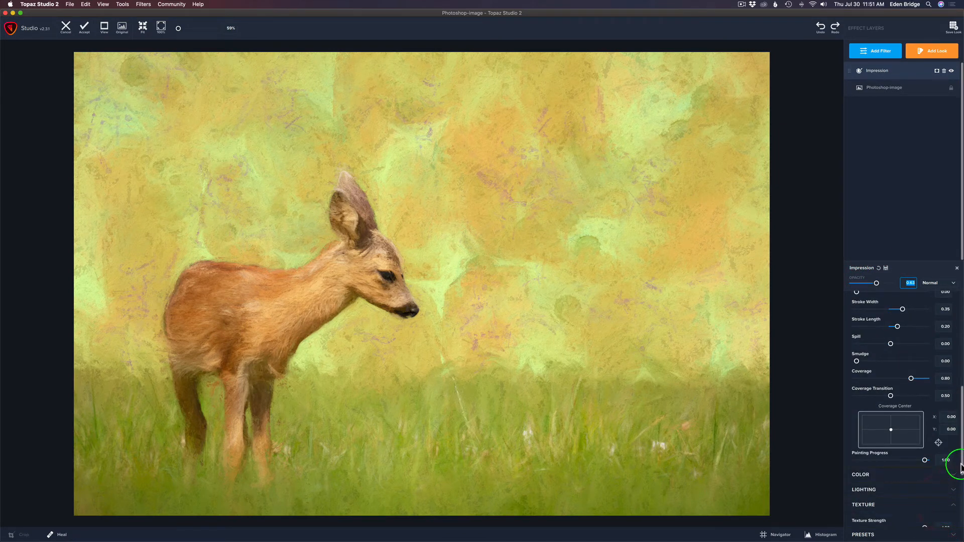
left_click_drag(961, 464, 962, 528)
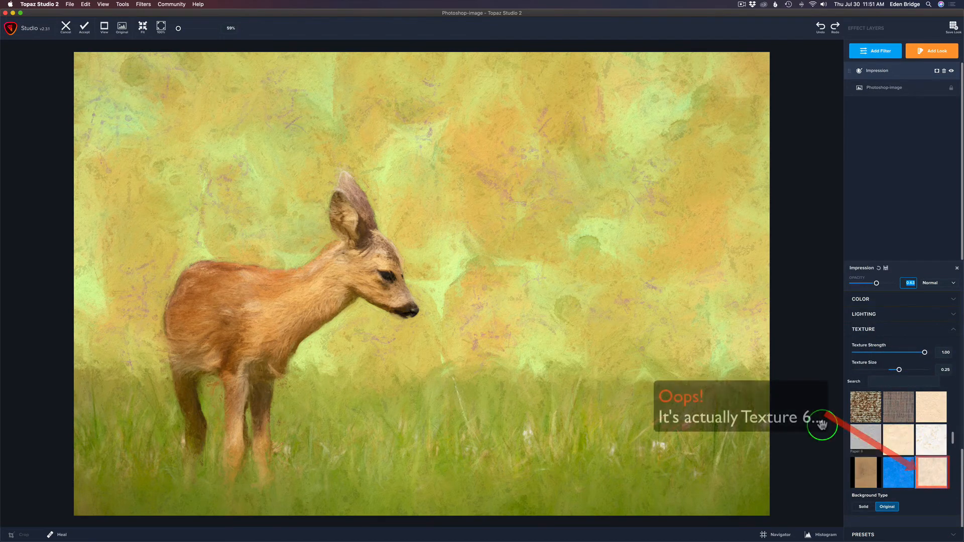
Zoom in to check the Impression texture, zoom back out, and bring up the Add Filter list
scroll(571, 270, "up", 6)
scroll(571, 272, "up", 3)
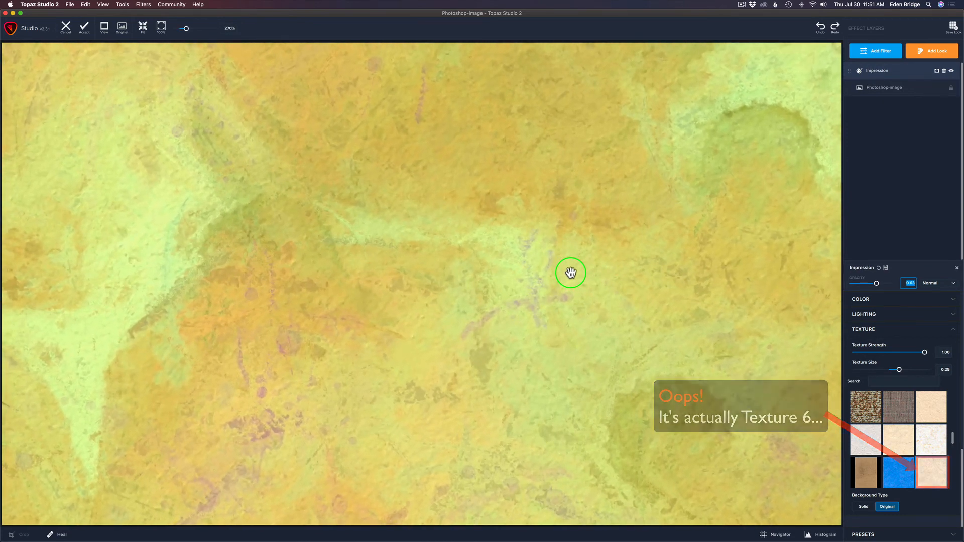
scroll(571, 272, "down", 9)
scroll(571, 272, "down", 2)
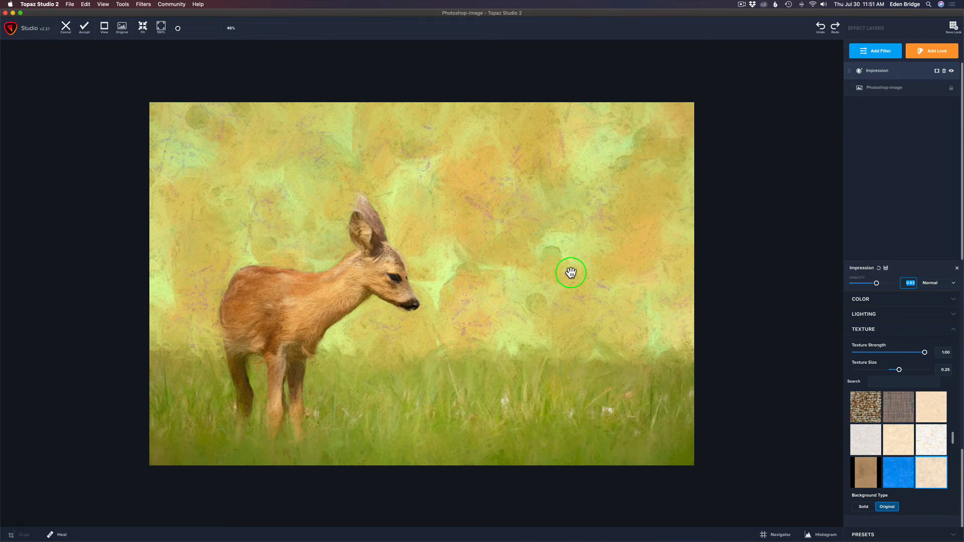
left_click(880, 51)
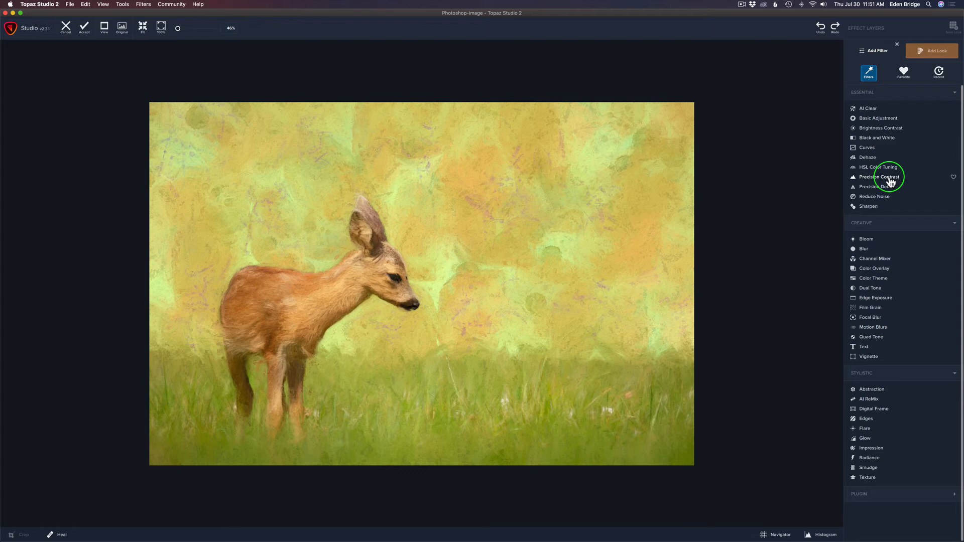
Add Precision Contrast with Low contrast 0.53, Medium 0.30 and Micro 0.08
left_click(890, 179)
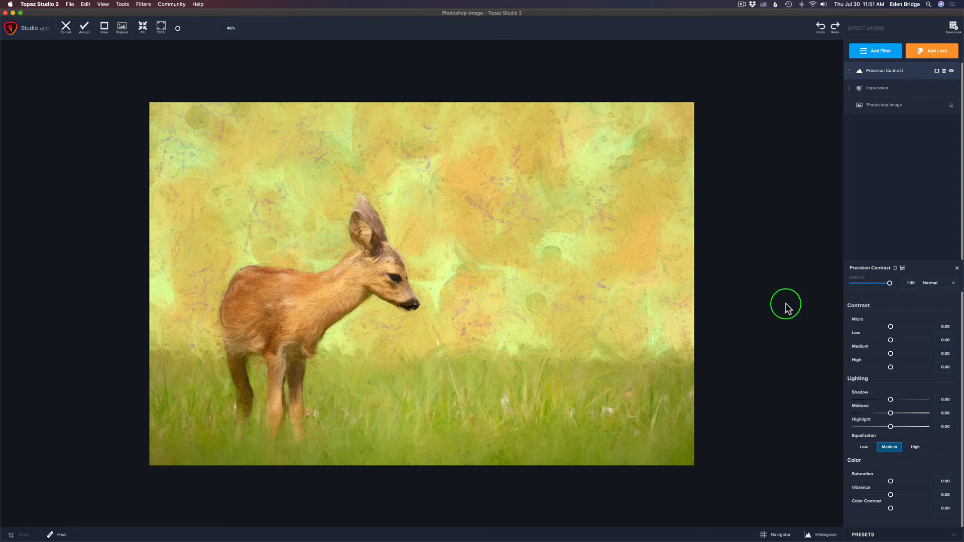
left_click_drag(893, 340, 908, 341)
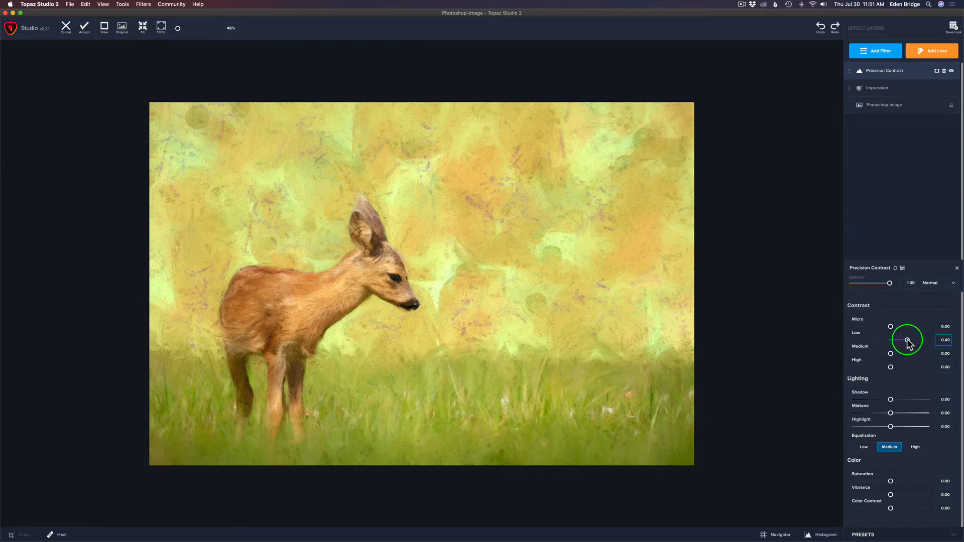
left_click_drag(907, 341, 909, 341)
mouse_move(909, 341)
left_mouse_down()
mouse_move(891, 354)
mouse_move(901, 355)
left_mouse_up()
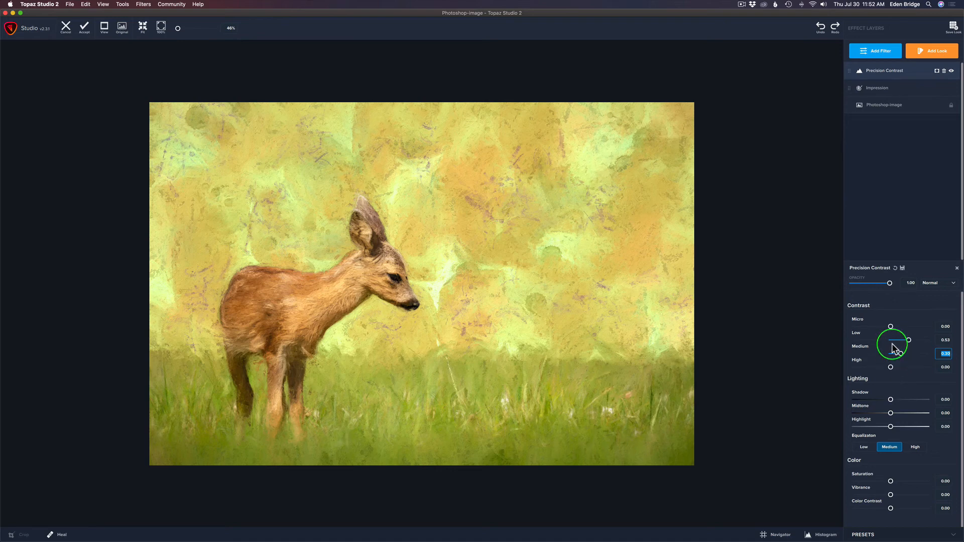
left_click_drag(890, 327, 893, 328)
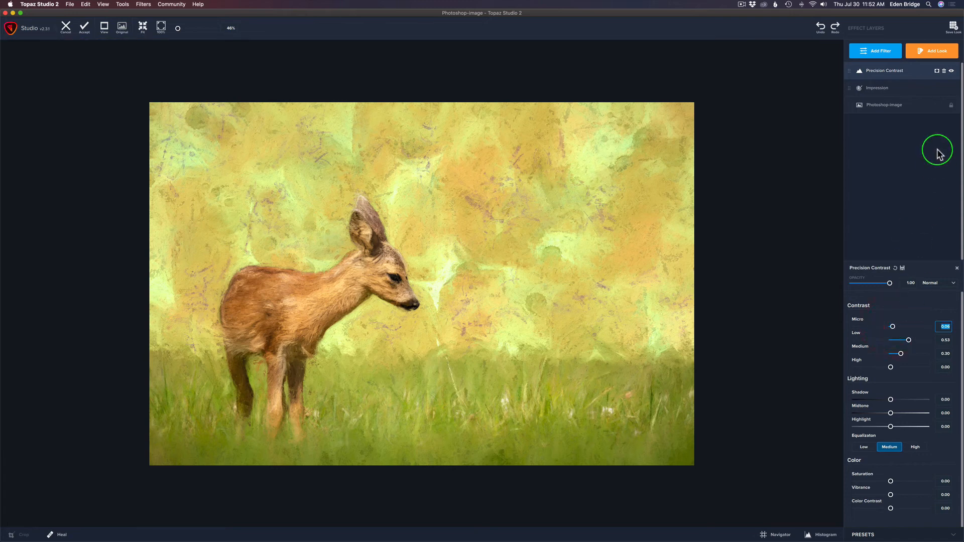
Add a mask to the Precision Contrast layer and fill it black
left_click(938, 72)
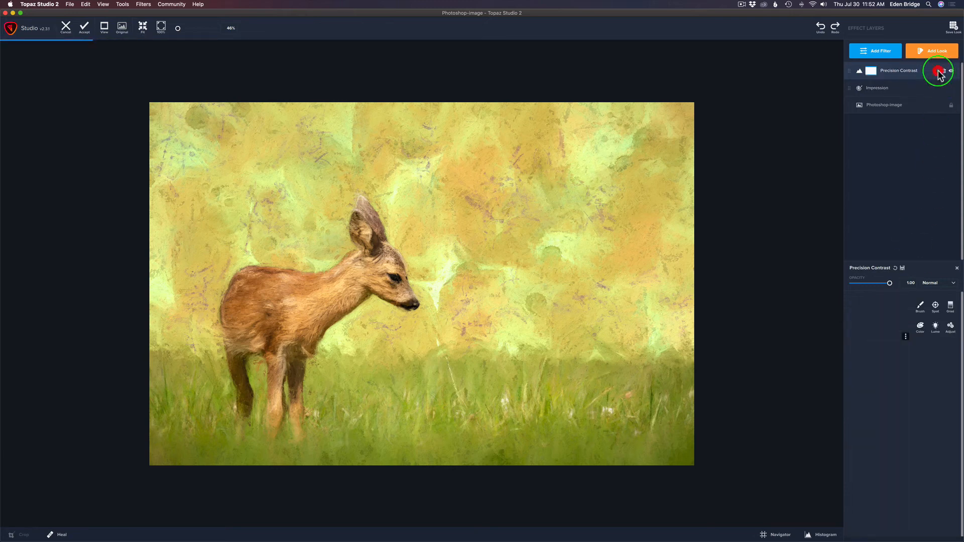
left_click(906, 336)
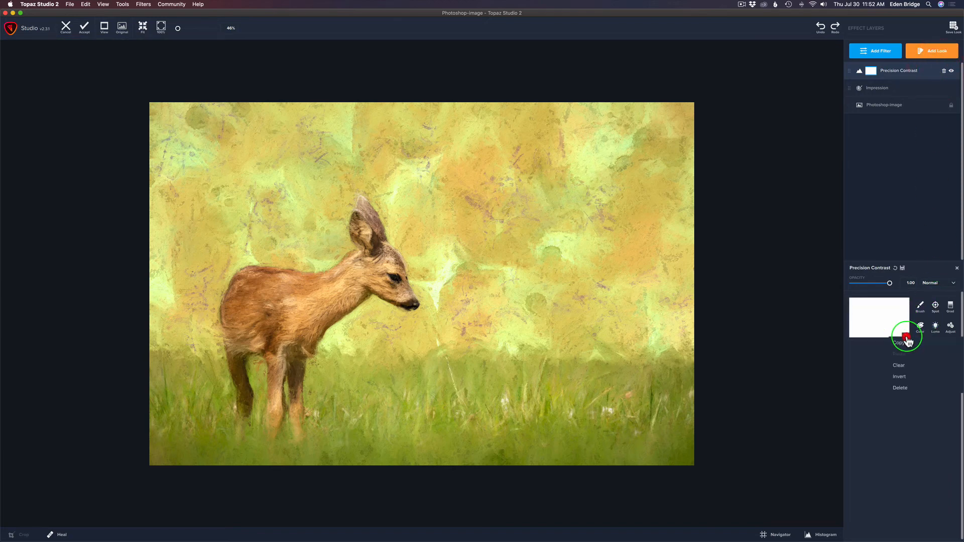
left_click(902, 378)
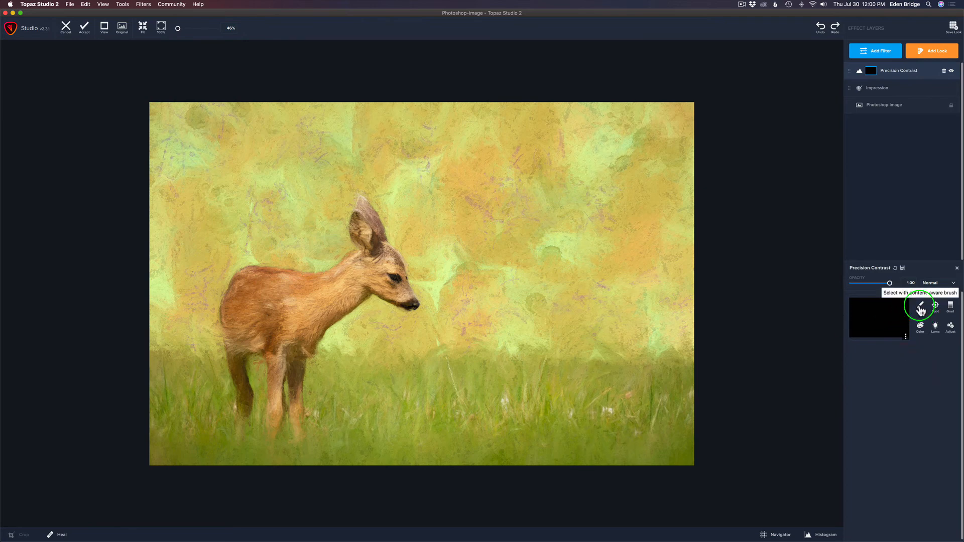
Switch to the mask brush with about 0.80 transparency and a smaller radius
left_click(921, 307)
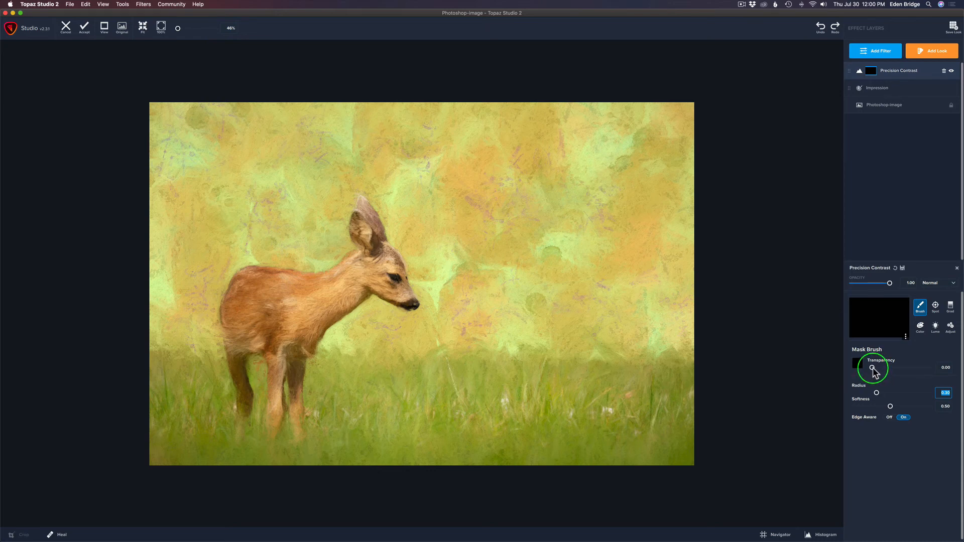
left_click_drag(873, 367, 900, 367)
left_click_drag(904, 371, 935, 374)
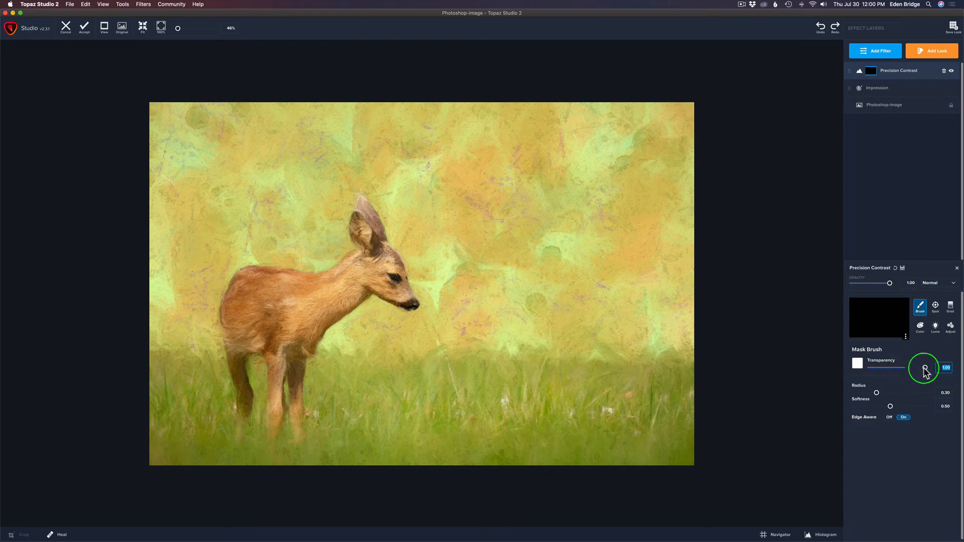
left_click_drag(925, 369, 914, 368)
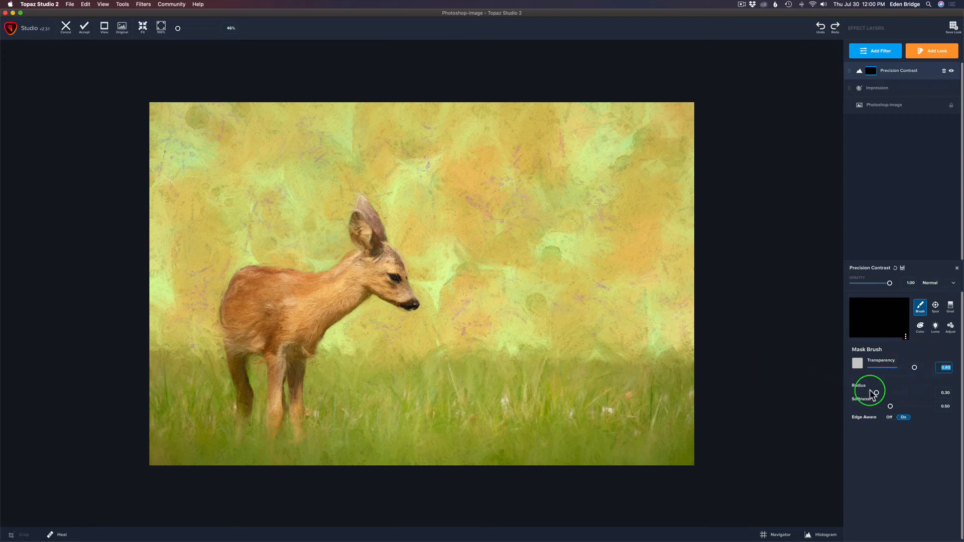
mouse_move(876, 393)
left_mouse_down()
mouse_move(864, 388)
mouse_move(888, 404)
mouse_move(871, 406)
left_mouse_up()
Paint the mask over the fawn's ear, rear edge and ear tip, then set brush transparency to 0.37
mouse_move(363, 213)
left_mouse_down()
mouse_move(361, 235)
mouse_move(377, 250)
mouse_move(367, 221)
mouse_move(408, 302)
mouse_move(375, 283)
mouse_move(329, 315)
mouse_move(293, 363)
mouse_move(297, 422)
mouse_move(286, 362)
mouse_move(279, 420)
mouse_move(276, 360)
mouse_move(262, 347)
mouse_move(242, 350)
mouse_move(245, 397)
left_mouse_up()
mouse_move(232, 350)
left_mouse_down()
mouse_move(226, 308)
mouse_move(240, 277)
mouse_move(299, 283)
mouse_move(369, 255)
mouse_move(377, 268)
mouse_move(287, 351)
mouse_move(321, 295)
mouse_move(280, 338)
mouse_move(299, 299)
mouse_move(265, 332)
mouse_move(247, 325)
mouse_move(248, 300)
mouse_move(272, 317)
mouse_move(303, 298)
mouse_move(293, 316)
left_mouse_up()
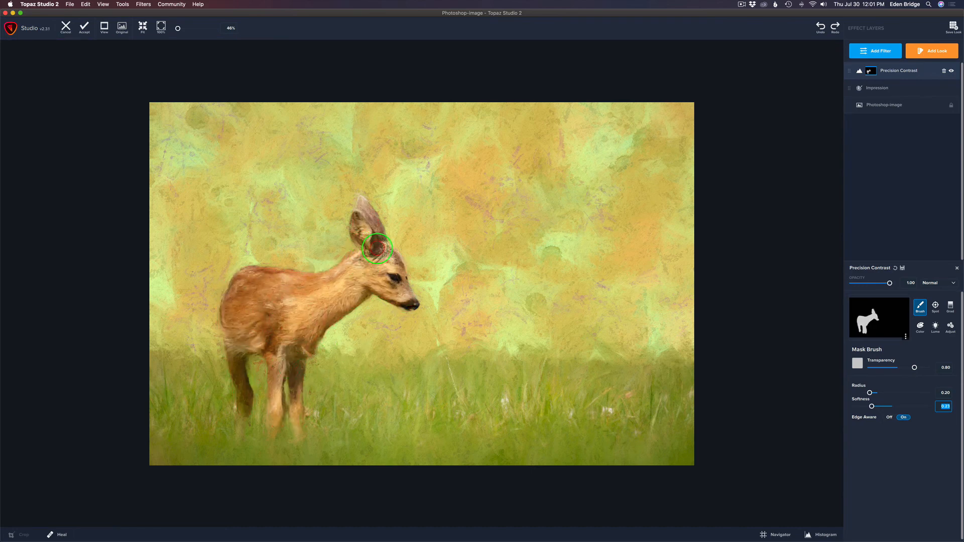
left_click_drag(867, 394, 859, 393)
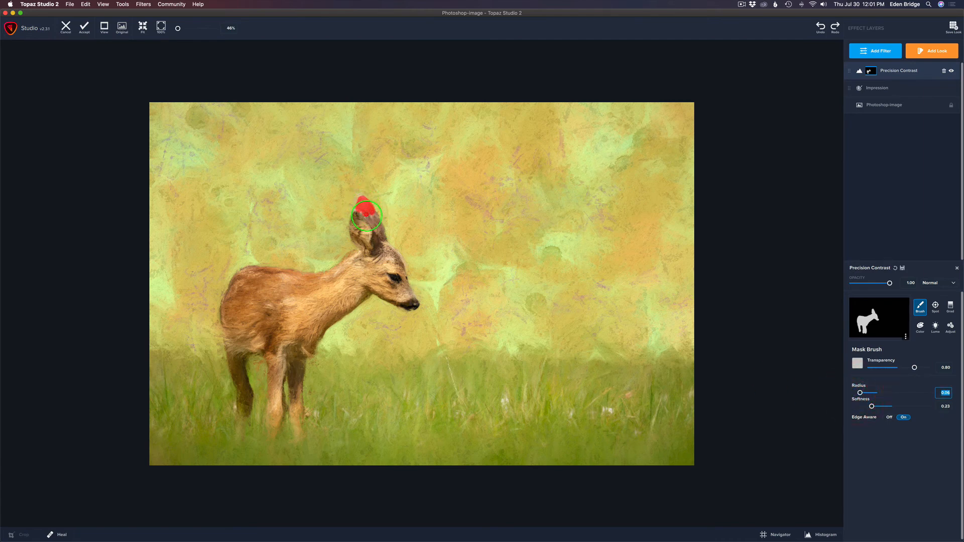
left_click_drag(366, 215, 366, 215)
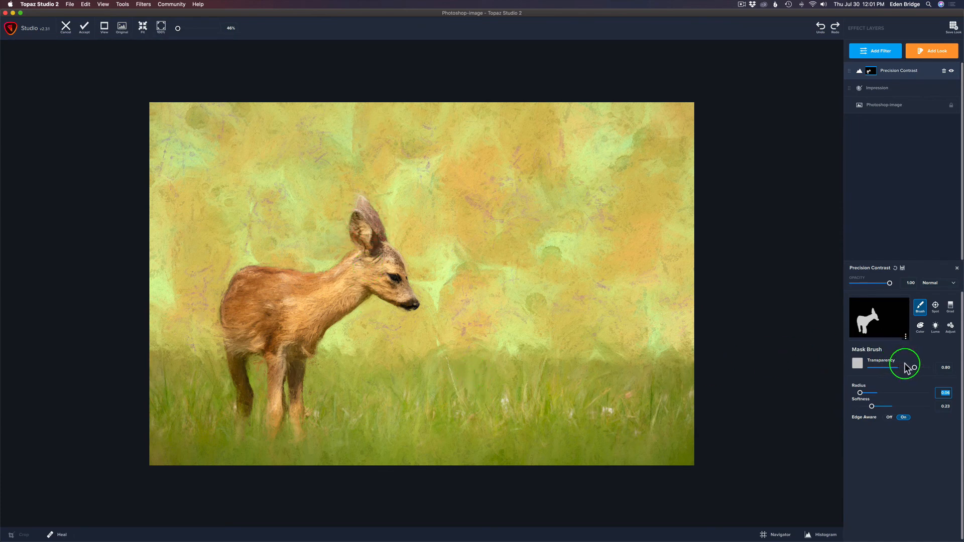
left_click_drag(914, 367, 892, 370)
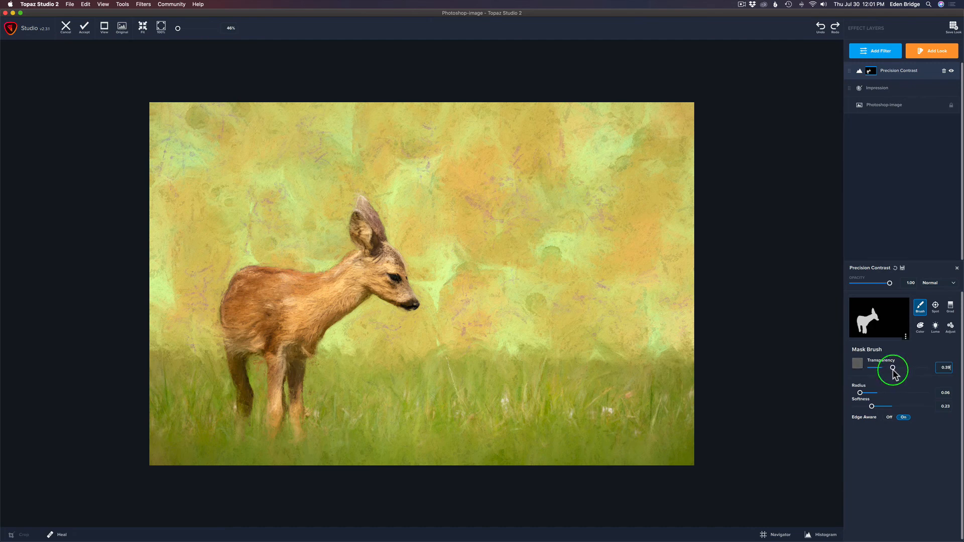
mouse_move(891, 372)
left_mouse_down()
mouse_move(873, 392)
mouse_move(896, 393)
left_mouse_up()
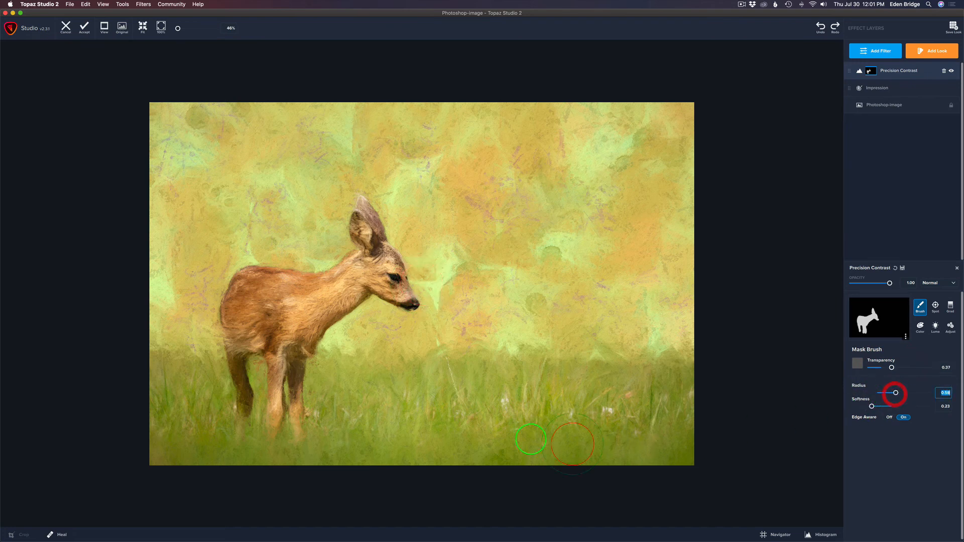
Paint the hind leg, then brush partial contrast across the right and bottom grass at about 0.52 transparency
mouse_move(340, 383)
left_mouse_down()
mouse_move(327, 431)
mouse_move(343, 444)
mouse_move(660, 456)
mouse_move(682, 454)
mouse_move(687, 441)
mouse_move(686, 388)
mouse_move(349, 381)
mouse_move(364, 399)
mouse_move(435, 410)
mouse_move(633, 422)
mouse_move(232, 460)
mouse_move(209, 451)
mouse_move(201, 380)
mouse_move(168, 381)
mouse_move(157, 393)
mouse_move(160, 435)
mouse_move(173, 450)
mouse_move(179, 437)
mouse_move(191, 456)
left_mouse_up()
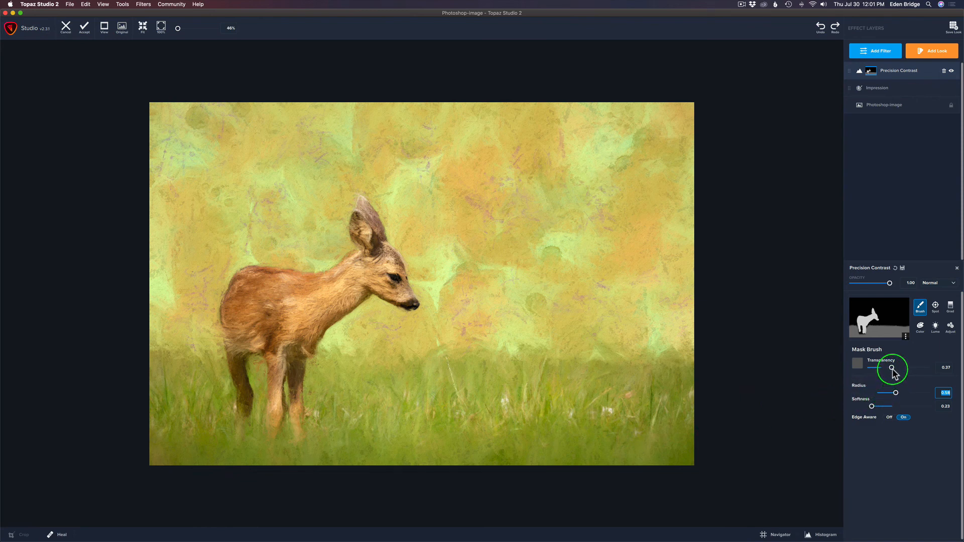
left_click_drag(892, 368, 899, 367)
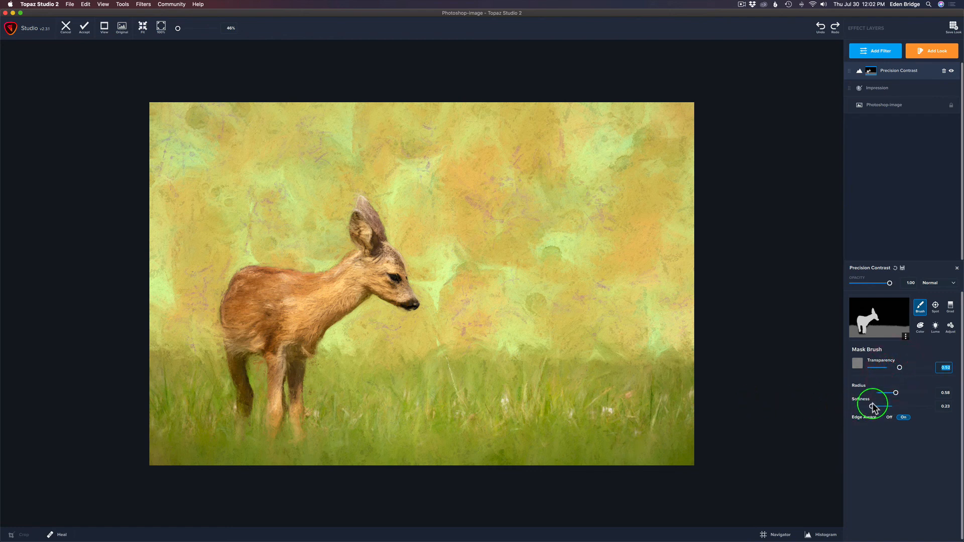
left_click_drag(872, 406, 879, 407)
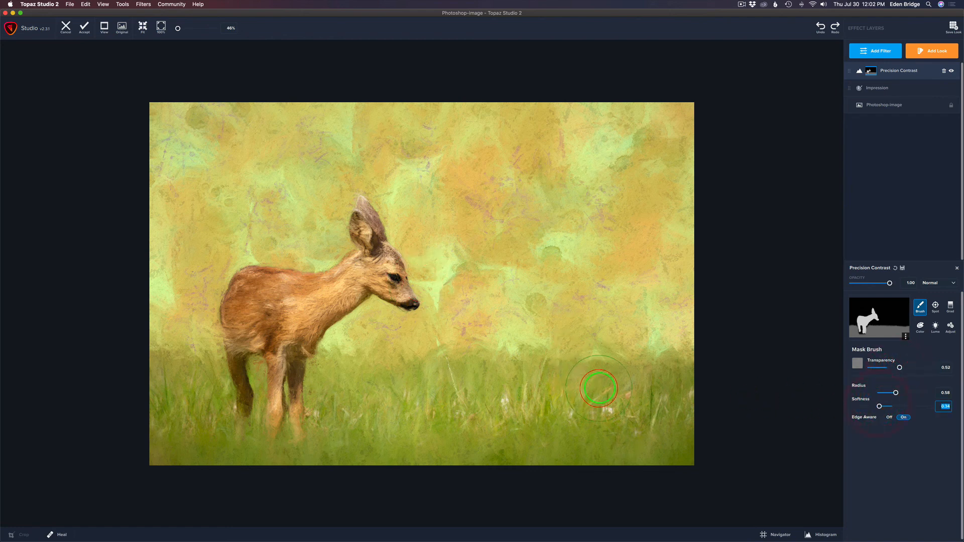
mouse_move(673, 376)
left_mouse_down()
mouse_move(352, 373)
mouse_move(330, 385)
mouse_move(327, 402)
mouse_move(336, 440)
mouse_move(372, 446)
mouse_move(680, 451)
mouse_move(686, 385)
mouse_move(670, 400)
mouse_move(579, 417)
mouse_move(349, 421)
left_mouse_up()
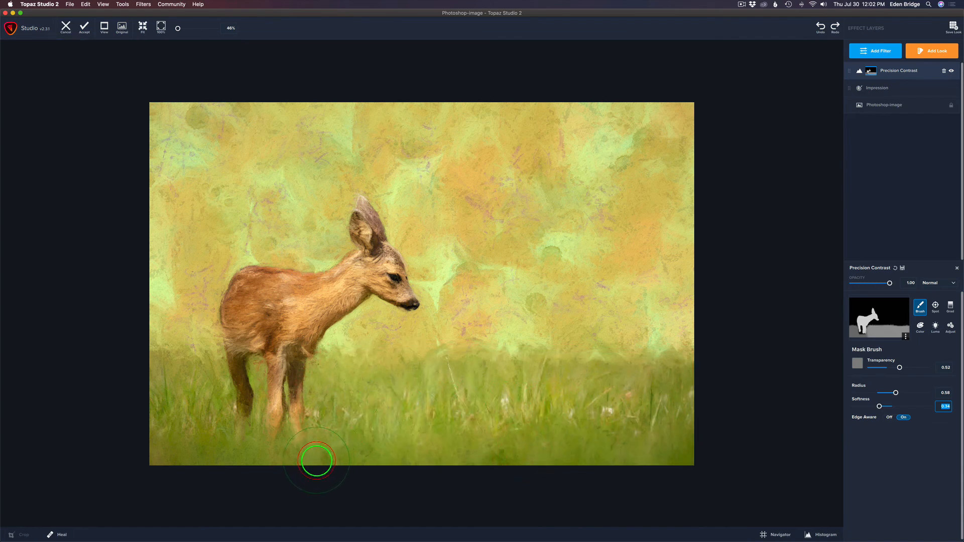
mouse_move(311, 456)
left_mouse_down()
mouse_move(232, 456)
mouse_move(209, 430)
mouse_move(209, 393)
mouse_move(187, 377)
mouse_move(155, 437)
mouse_move(172, 455)
left_mouse_up()
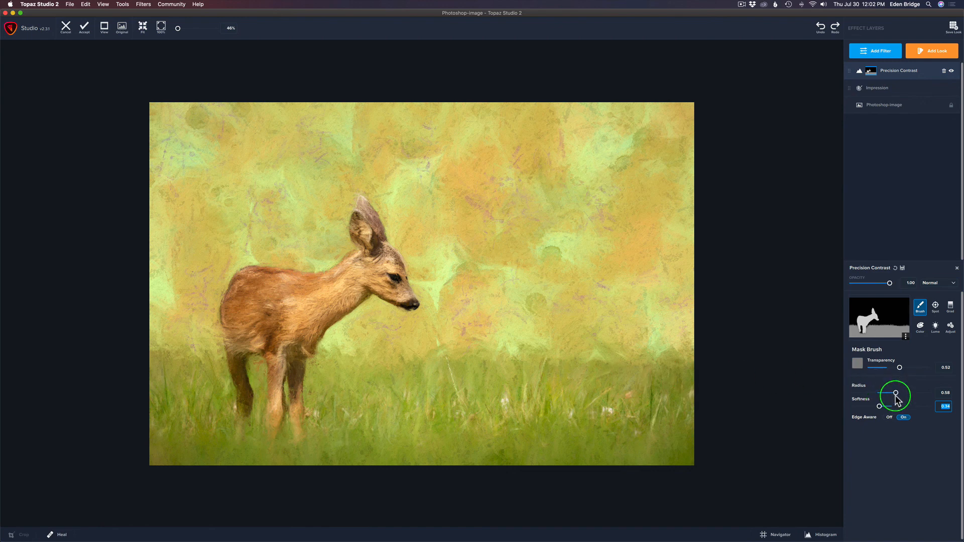
With a smaller brush, paint down the hind leg and compare against the original image
left_click_drag(894, 394, 865, 394)
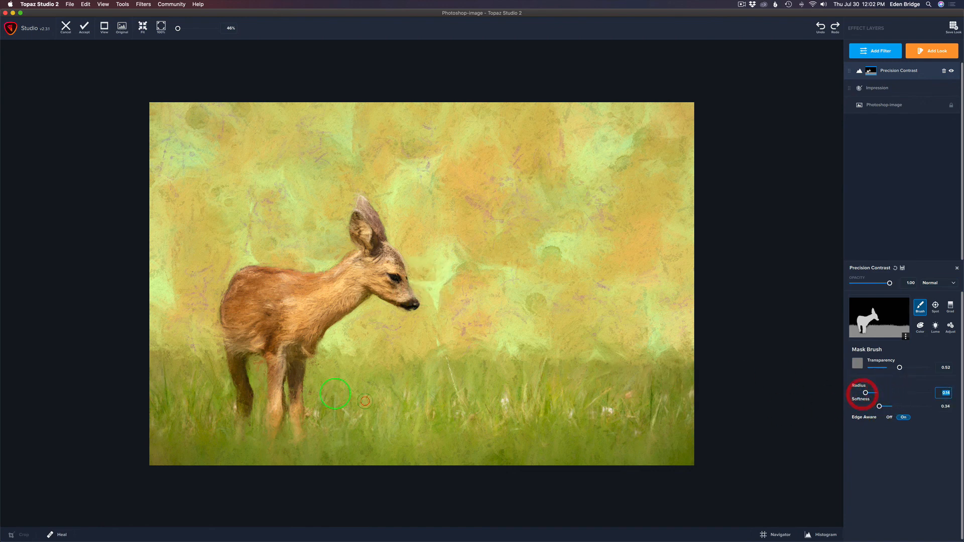
left_click_drag(257, 368, 257, 417)
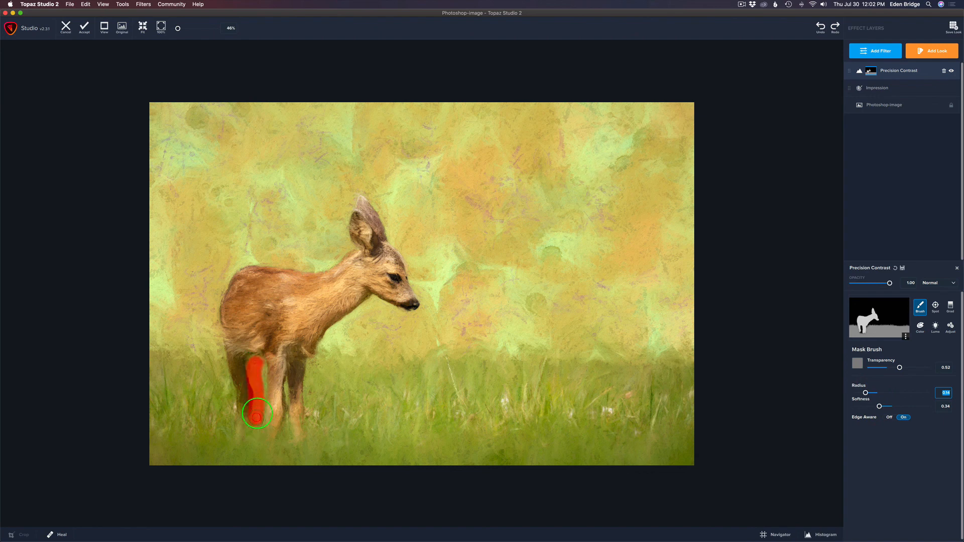
left_click_drag(261, 380, 256, 426)
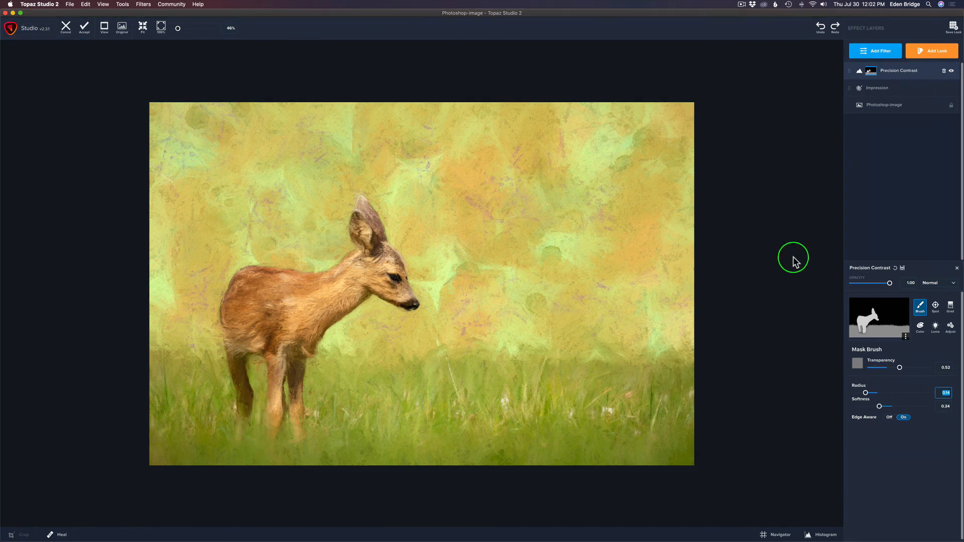
key("space")
key("space")
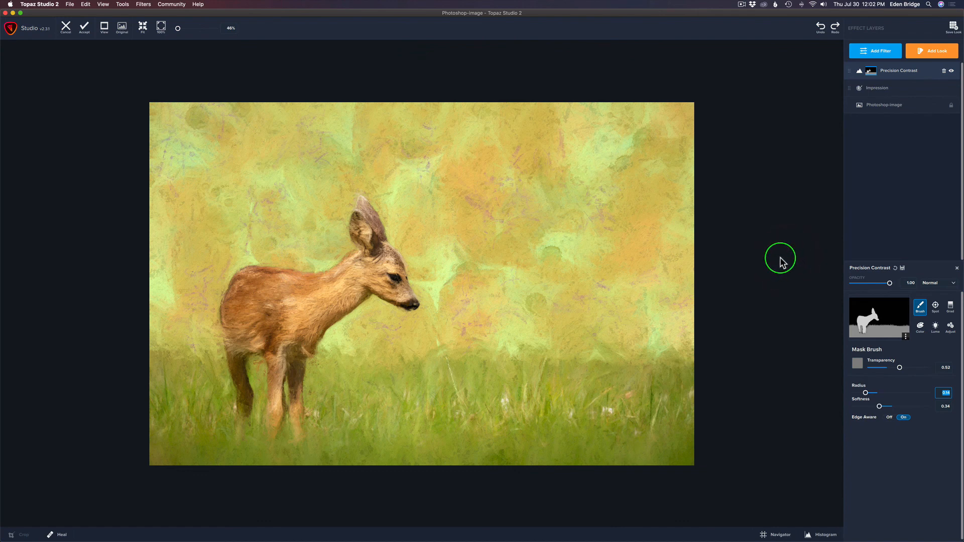
Accept the Topaz painting into the TS2 layer and compare it with the original Background photo
left_click(84, 32)
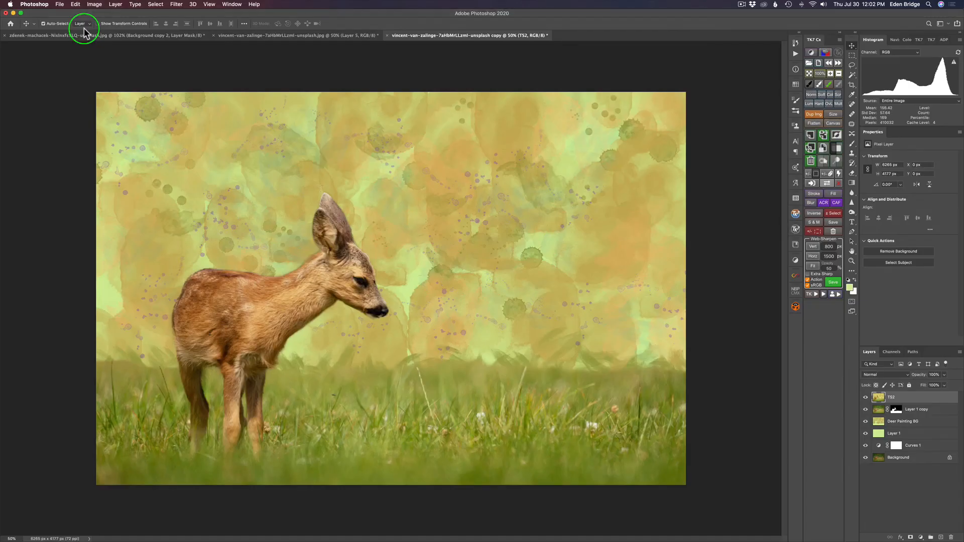
left_click(865, 459)
left_click(865, 458, "alt")
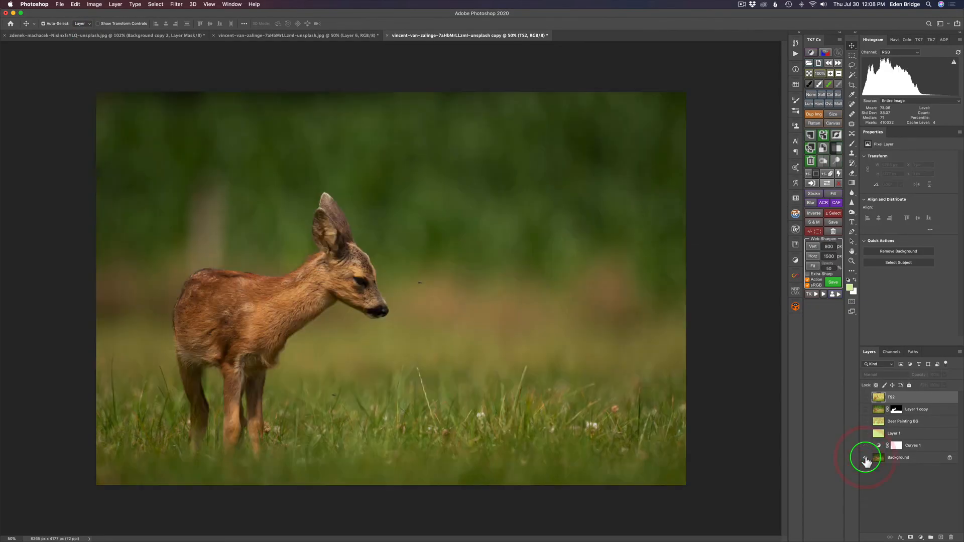
left_click(865, 458, "alt")
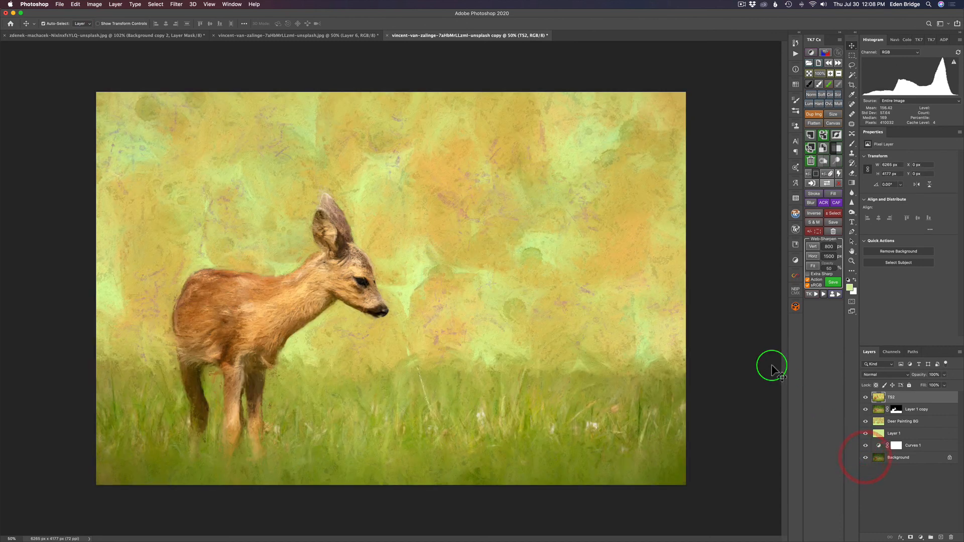